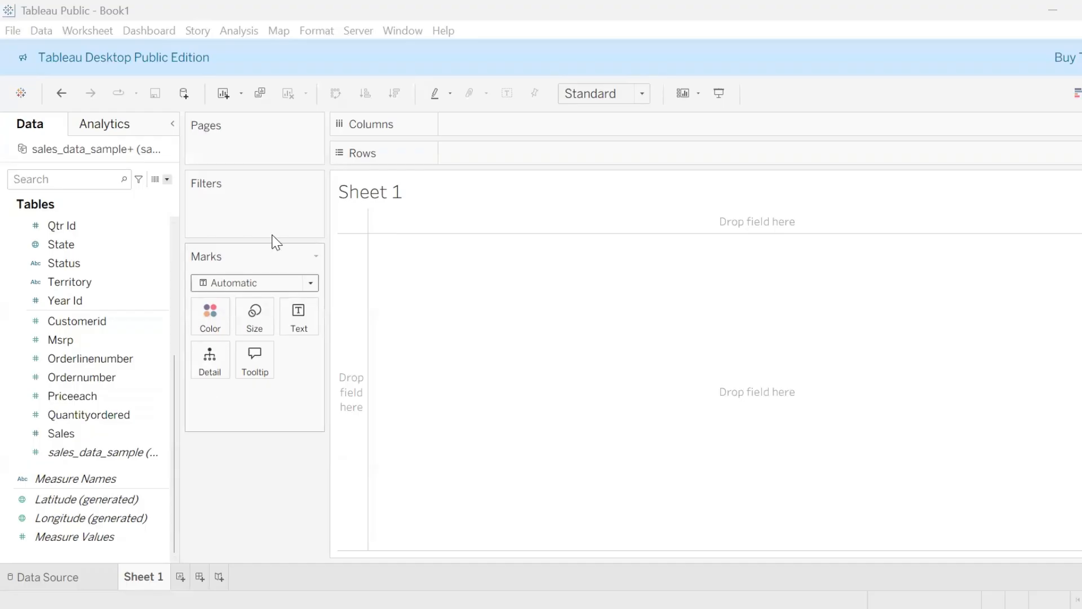
{"action": "left_click", "coordinate": [167, 179]}
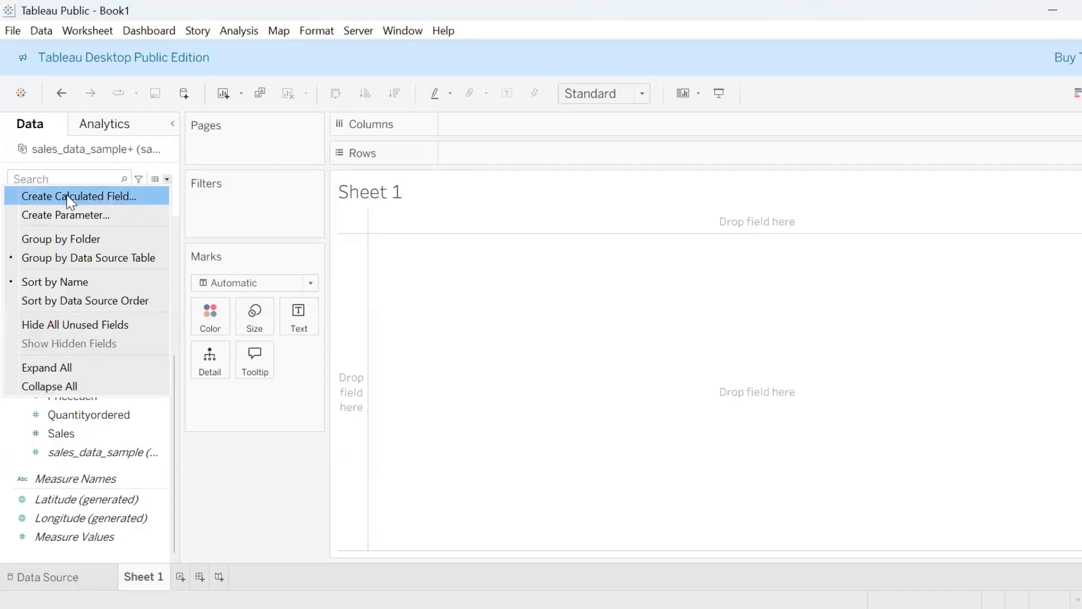
{"action": "left_click", "coordinate": [234, 32]}
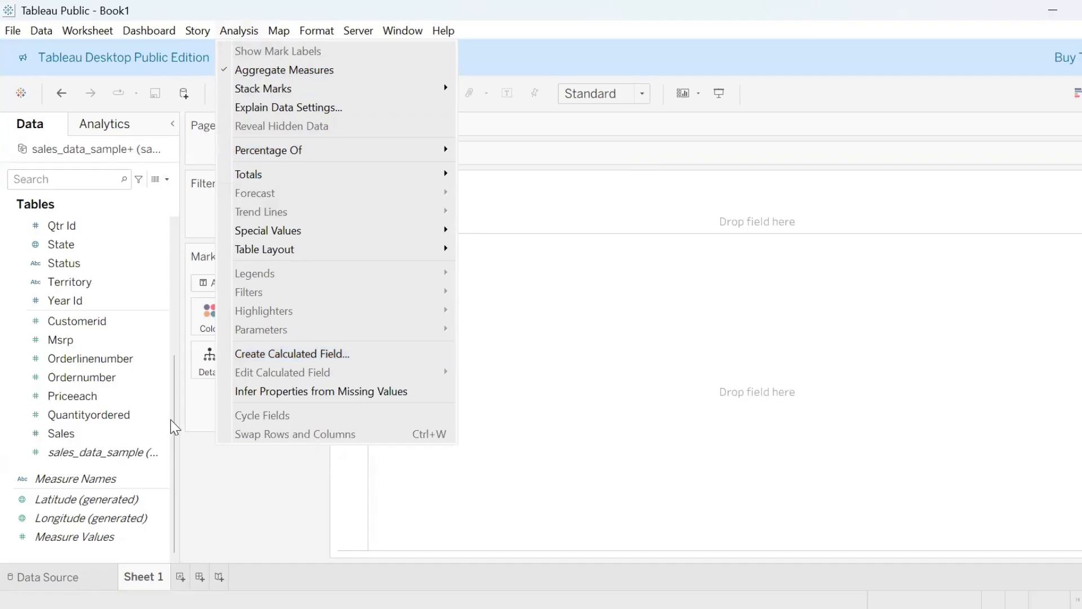
{"action": "left_click", "coordinate": [167, 514]}
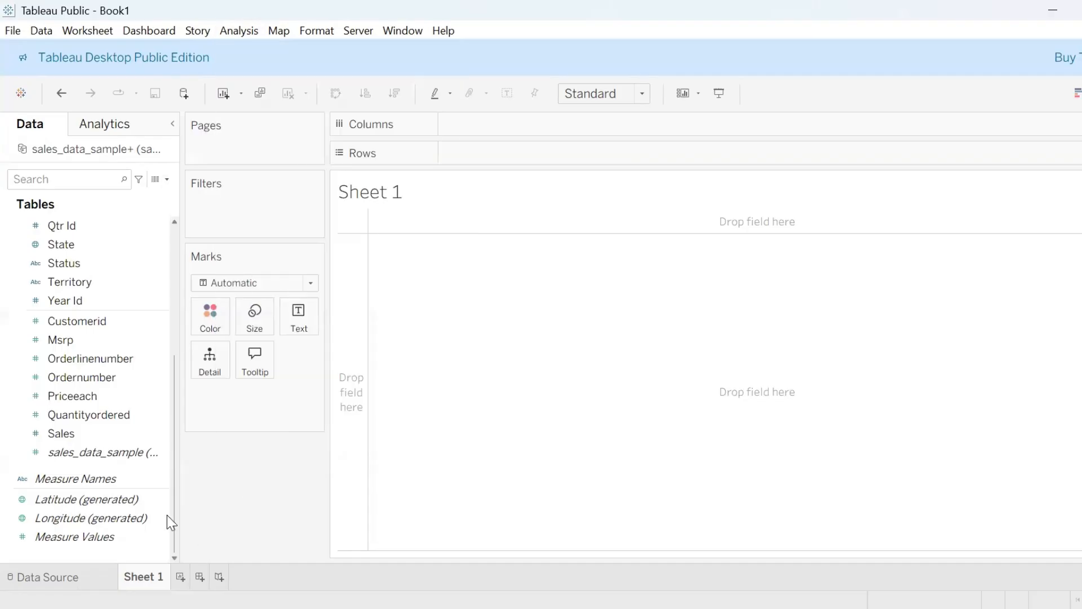
{"action": "right_click", "coordinate": [109, 553]}
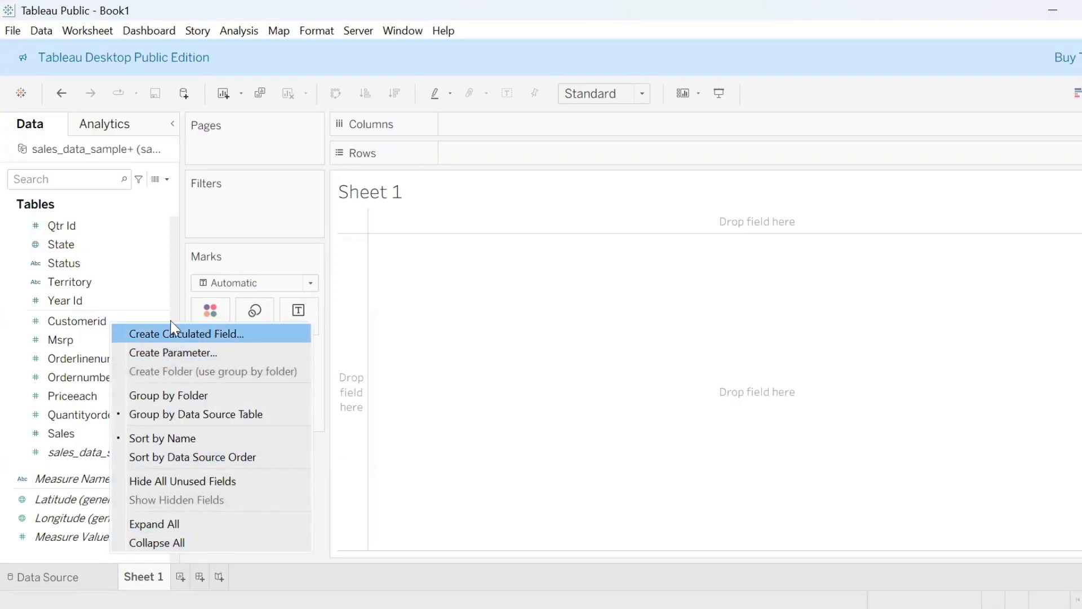
{"action": "right_click", "coordinate": [56, 264]}
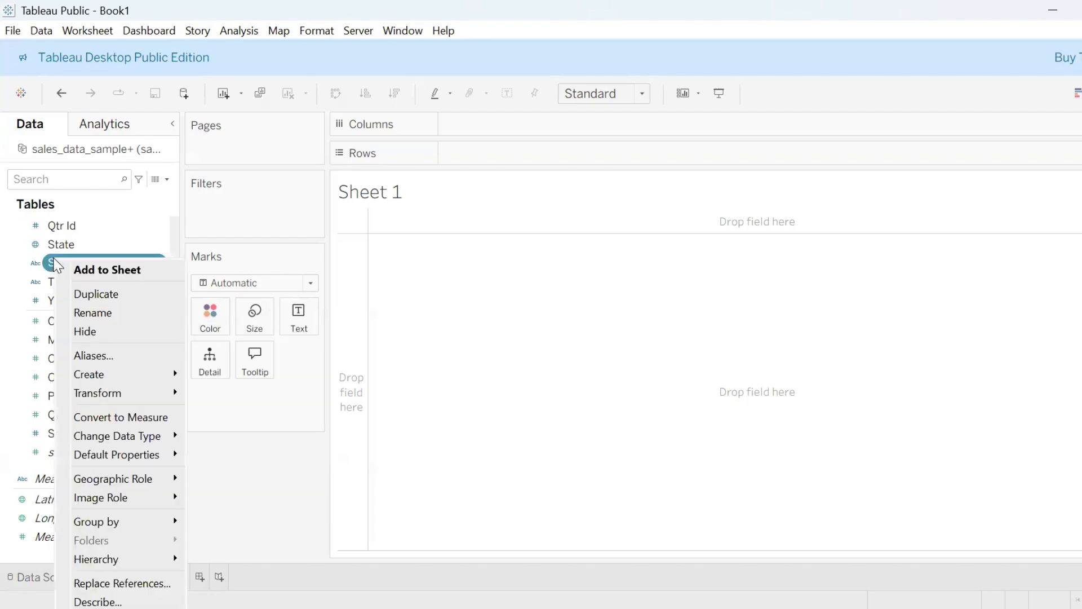
{"action": "mouse_move", "coordinate": [153, 379]}
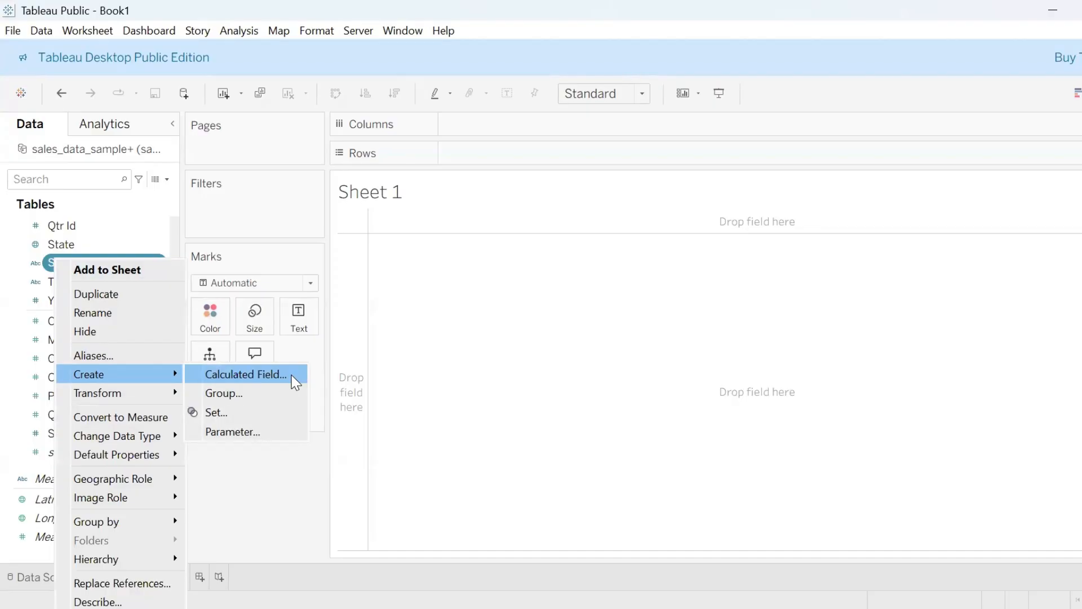
Create a new calculated field from the data pane and name it Total.
{"action": "left_click", "coordinate": [167, 181]}
{"action": "left_click", "coordinate": [167, 181]}
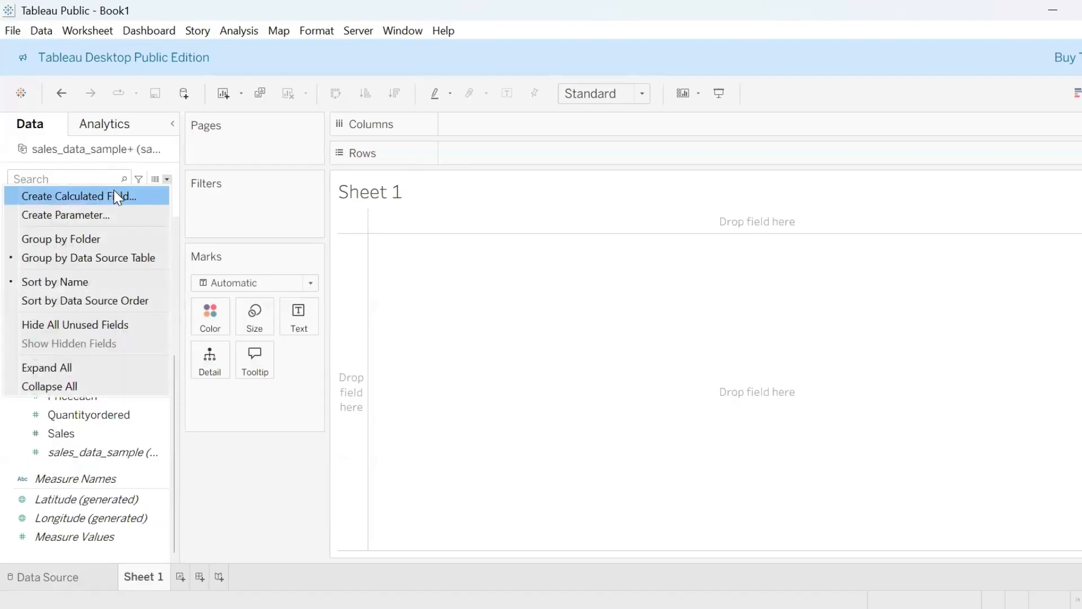
{"action": "left_click", "coordinate": [117, 196]}
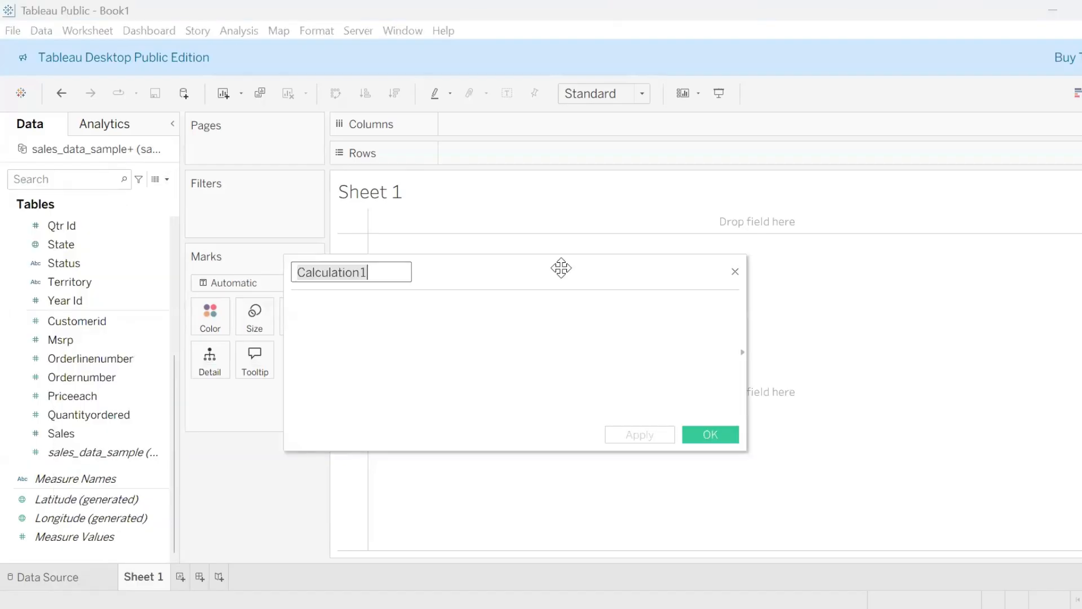
{"action": "left_click_drag", "start_coordinate": [562, 268], "coordinate": [570, 177]}
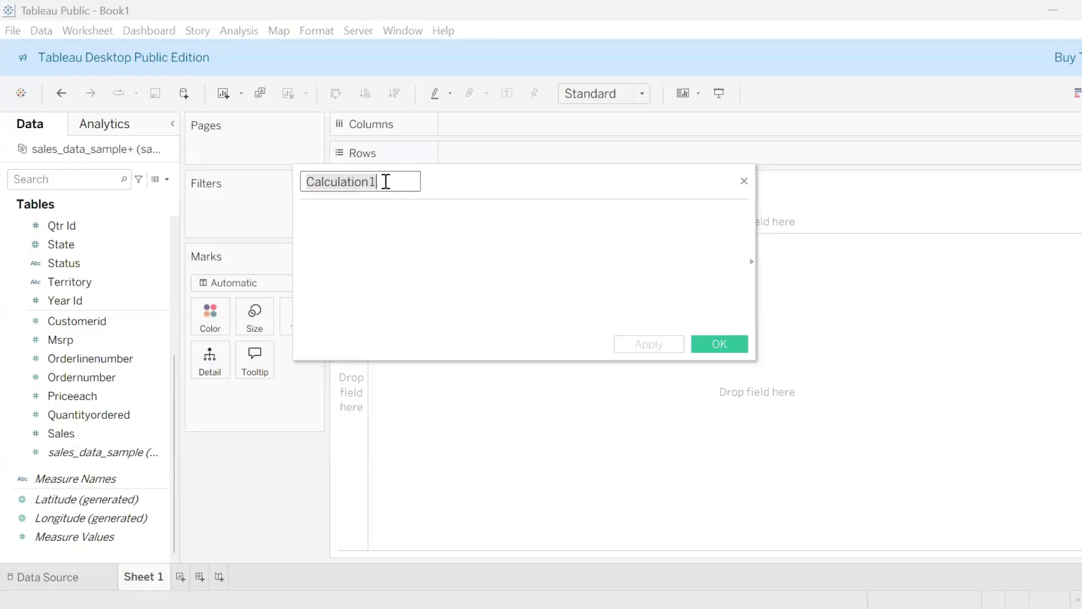
{"action": "left_click", "coordinate": [327, 215]}
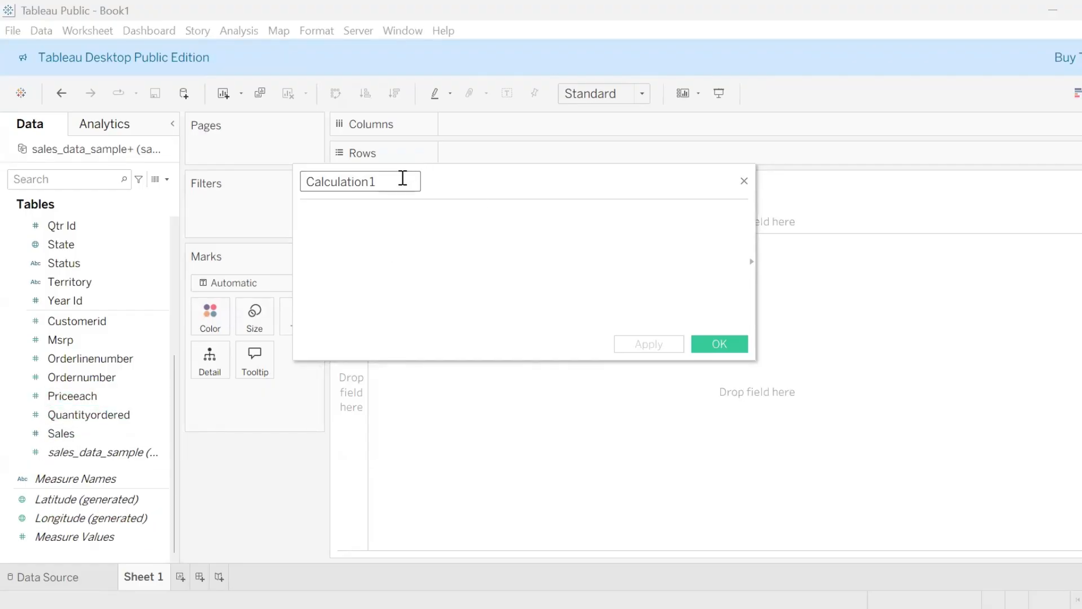
{"action": "left_click_drag", "start_coordinate": [383, 186], "coordinate": [235, 175]}
{"action": "type", "text": "Total"}
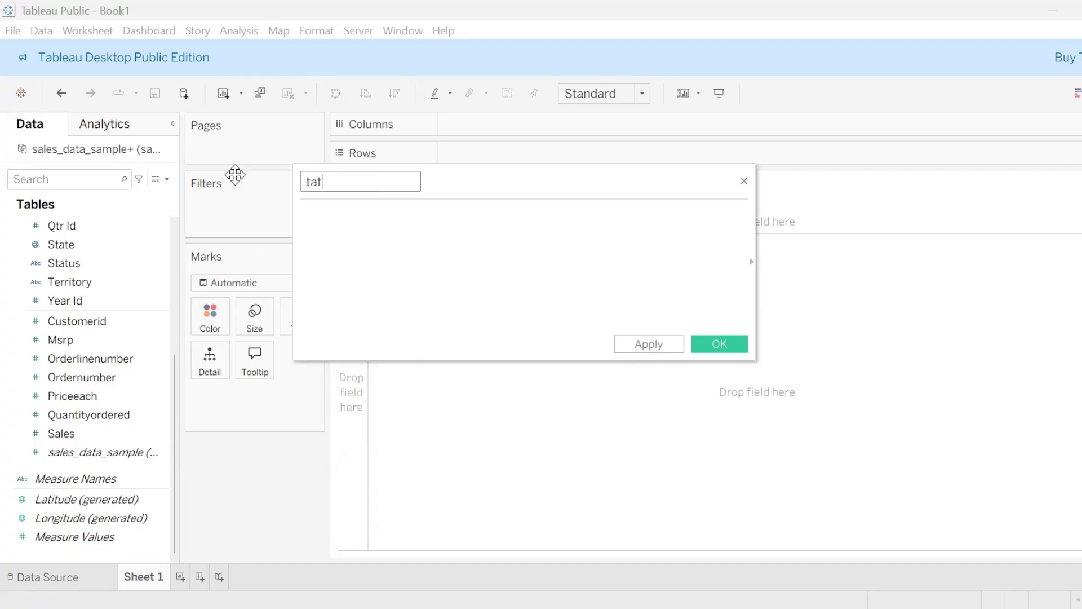
Enter the formula [Quantityordered]*[Quantityordered] for the Total calculated field, using the suggested field names.
{"action": "left_click", "coordinate": [312, 214]}
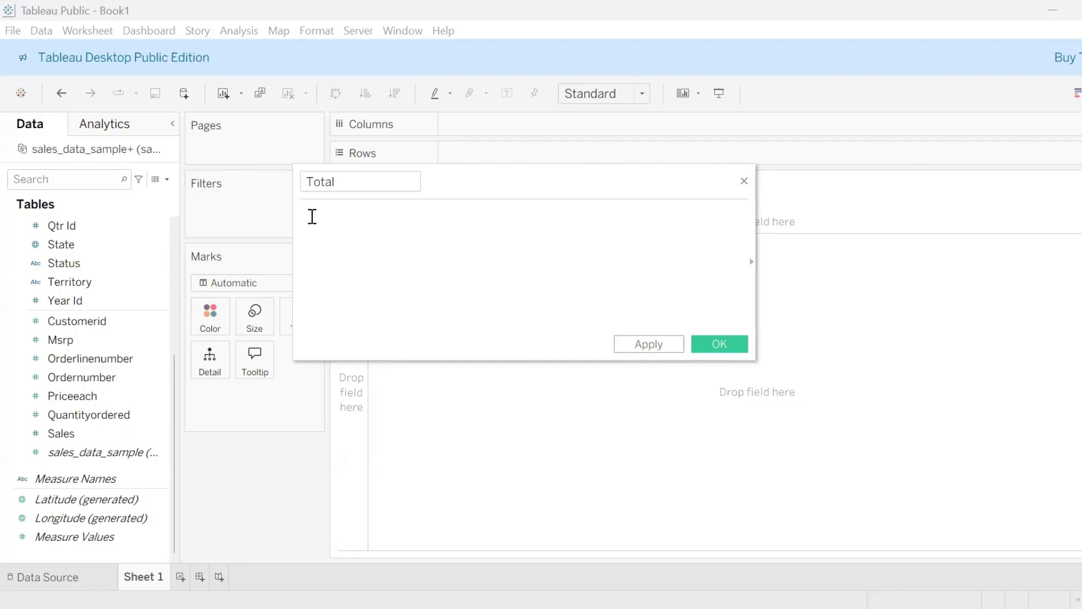
{"action": "type", "text": "q"}
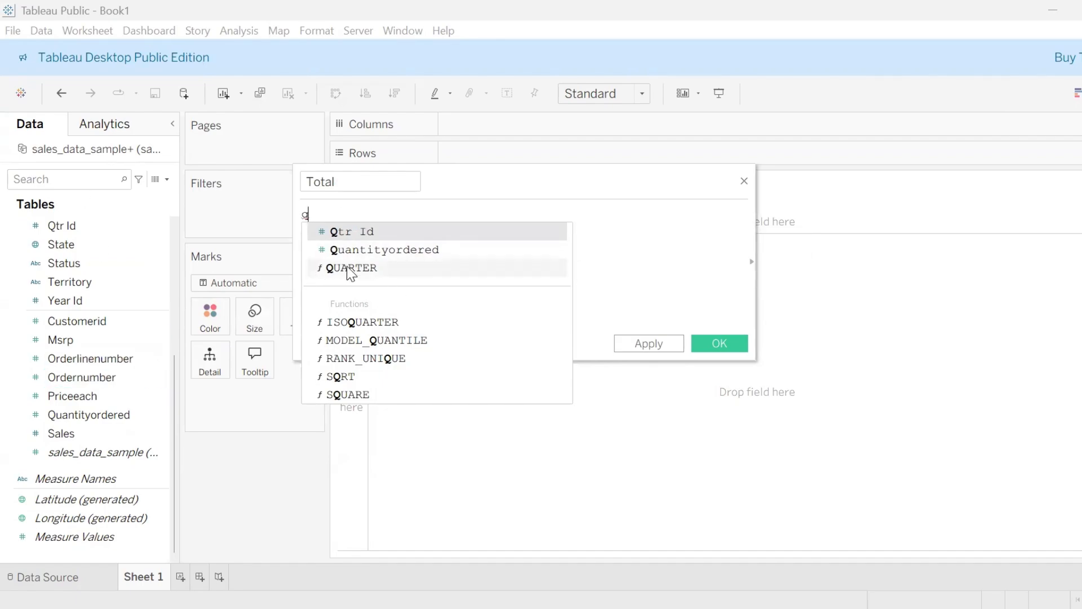
{"action": "left_click", "coordinate": [399, 250]}
{"action": "type", "text": "*"}
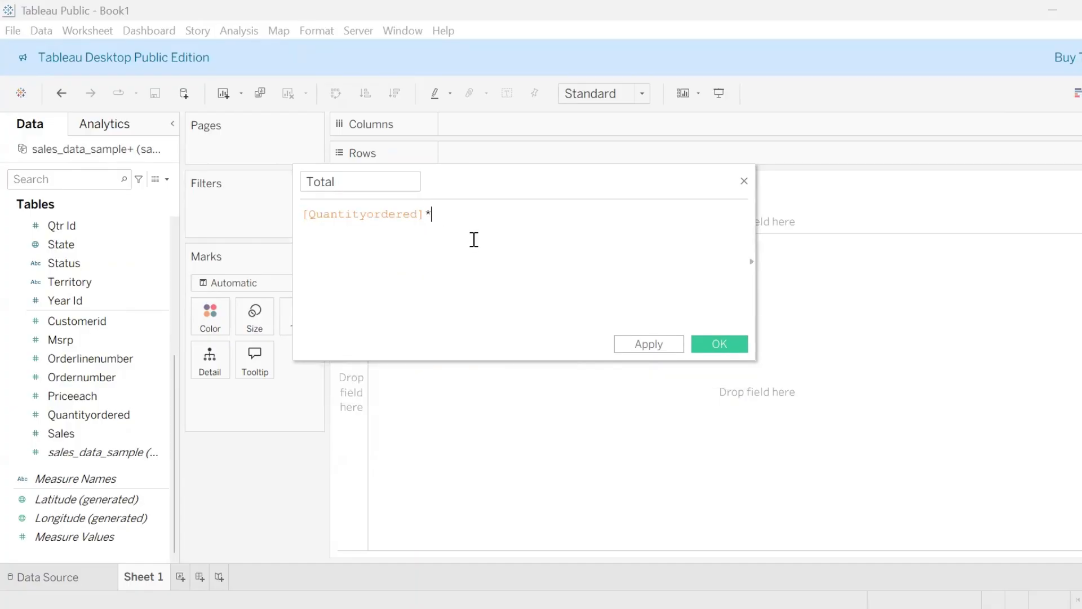
{"action": "type", "text": "q"}
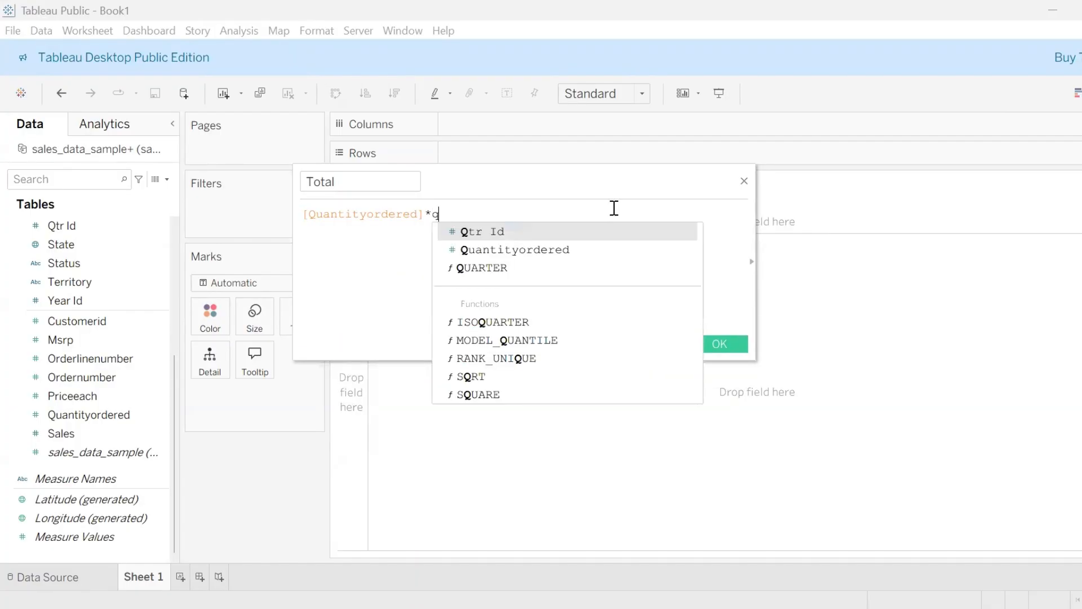
{"action": "left_click", "coordinate": [472, 250]}
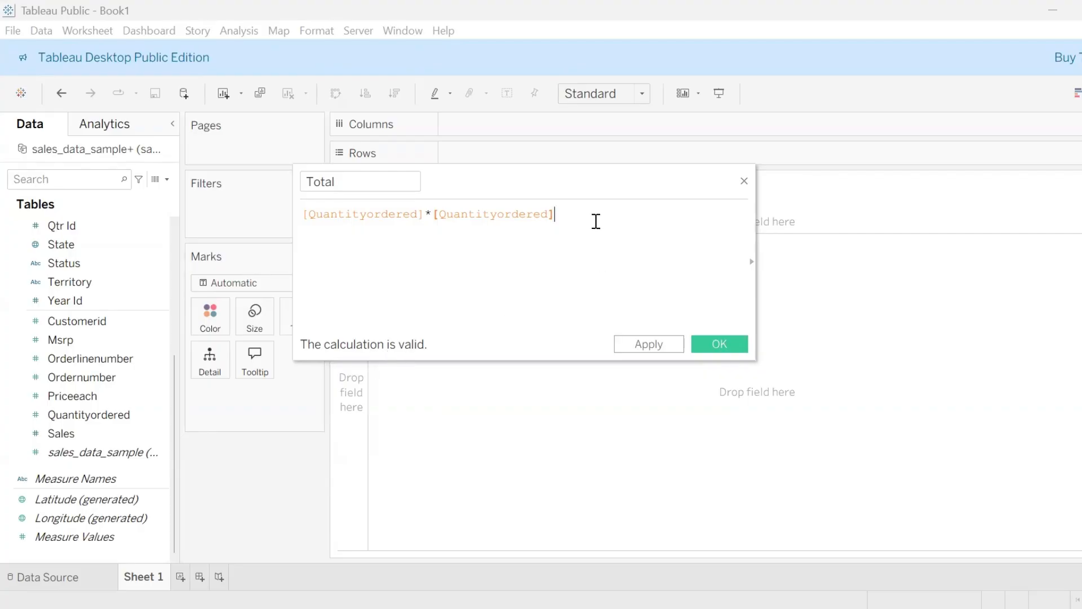
Remove the formula's final closing bracket, inspect the calculation error details, and restore the bracket.
{"action": "key", "text": "BackSpace"}
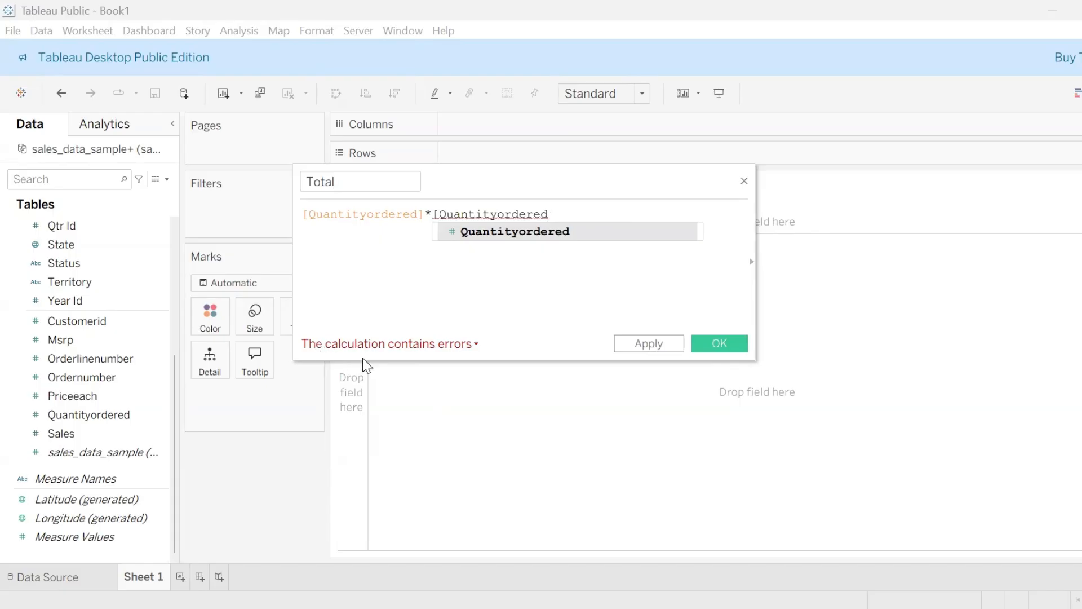
{"action": "left_click", "coordinate": [477, 346]}
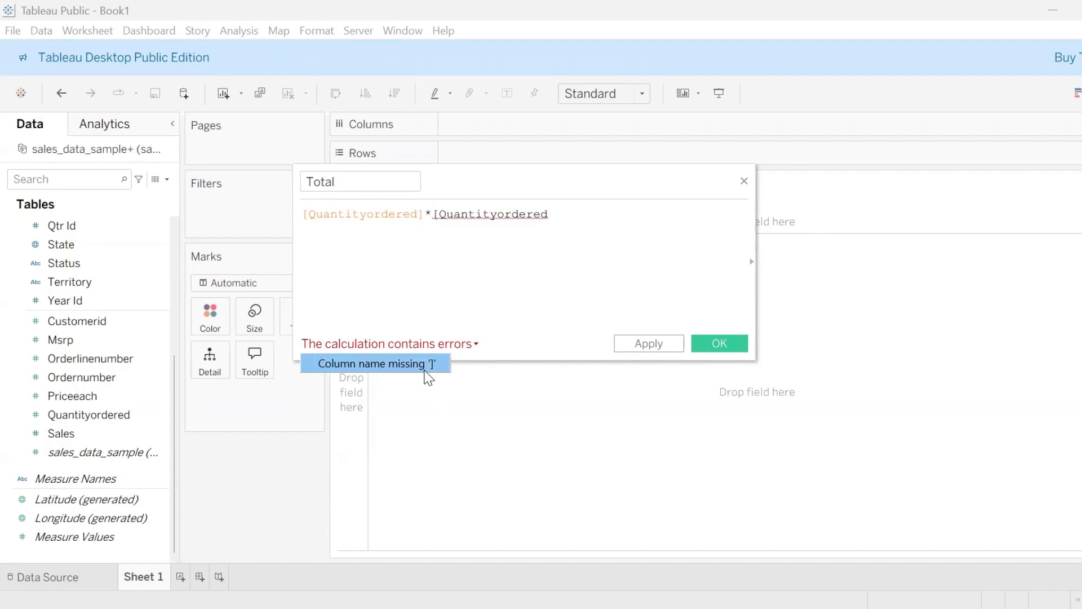
{"action": "left_click", "coordinate": [551, 214]}
{"action": "type", "text": "]"}
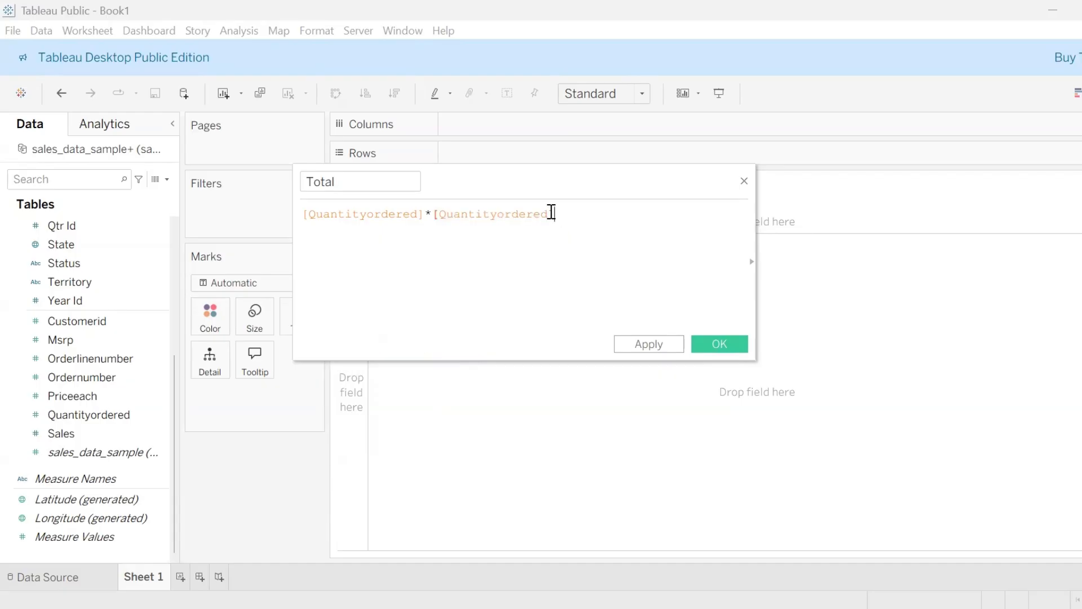
Save the Total calculated field and reopen it for editing from the field list.
{"action": "left_click", "coordinate": [709, 346]}
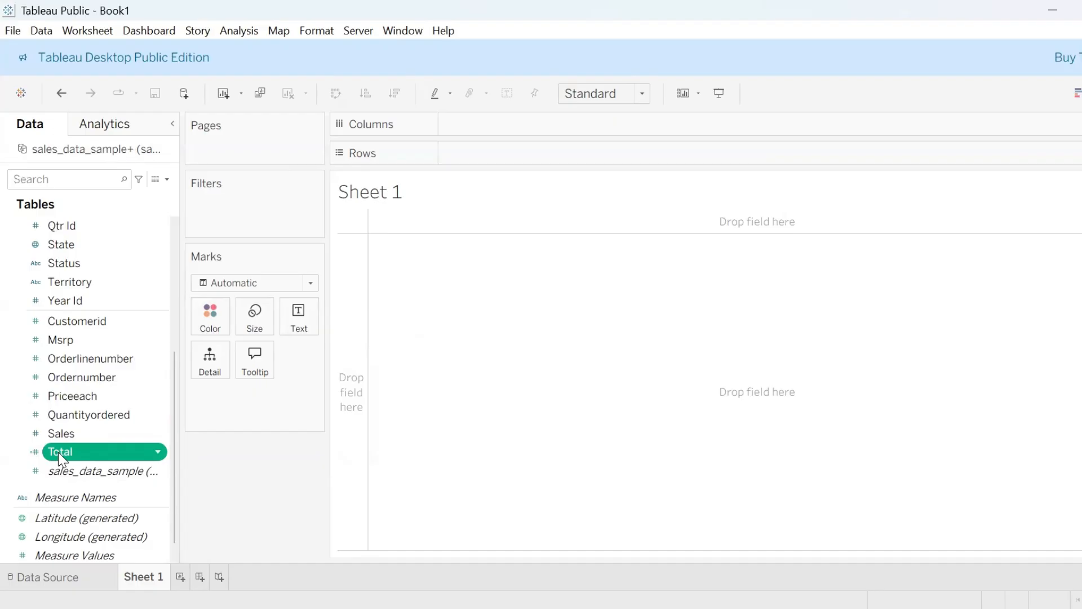
{"action": "left_click", "coordinate": [58, 452]}
{"action": "left_click", "coordinate": [30, 452]}
{"action": "right_click", "coordinate": [140, 454]}
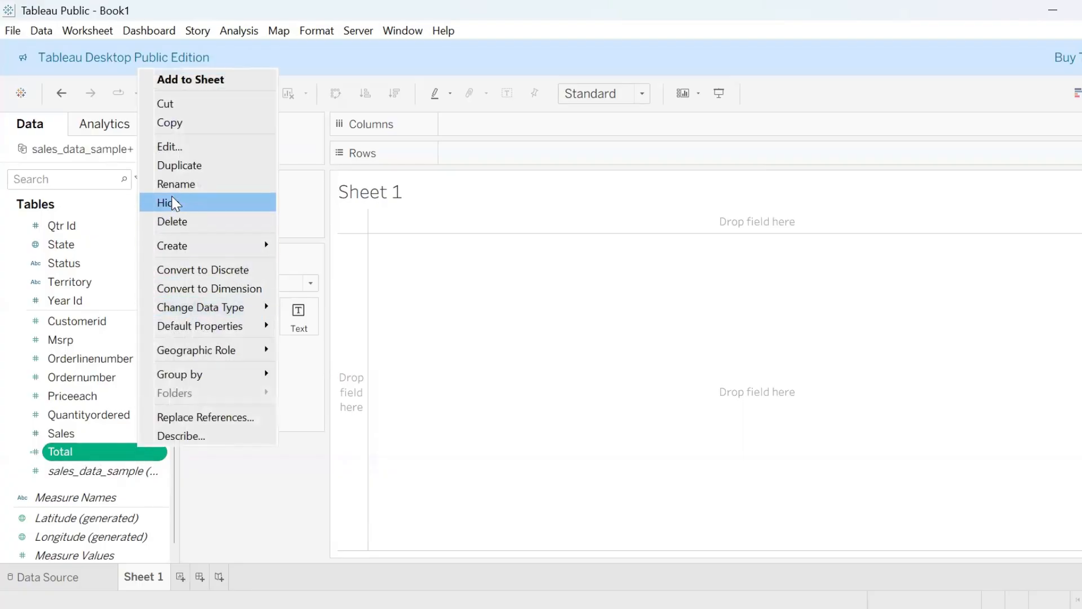
{"action": "left_click", "coordinate": [181, 148]}
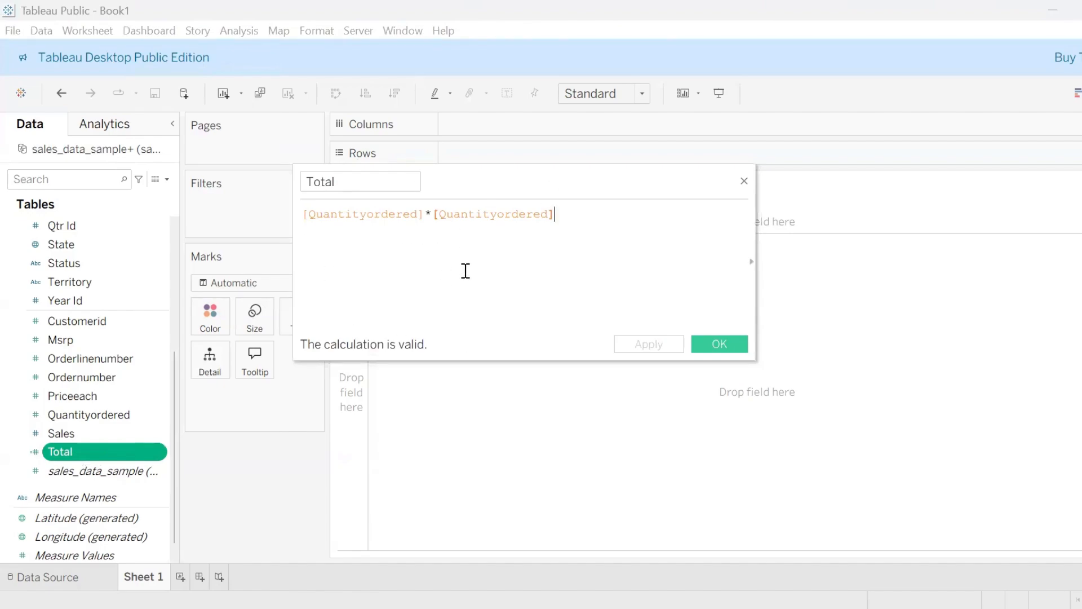
Show the function reference and view the descriptions of AND, ASIN, ATAN and RANK_MODIFIED.
{"action": "left_click", "coordinate": [752, 261]}
{"action": "mouse_move", "coordinate": [859, 222]}
{"action": "left_mouse_down"}
{"action": "mouse_move", "coordinate": [857, 348]}
{"action": "mouse_move", "coordinate": [868, 209]}
{"action": "left_mouse_up"}
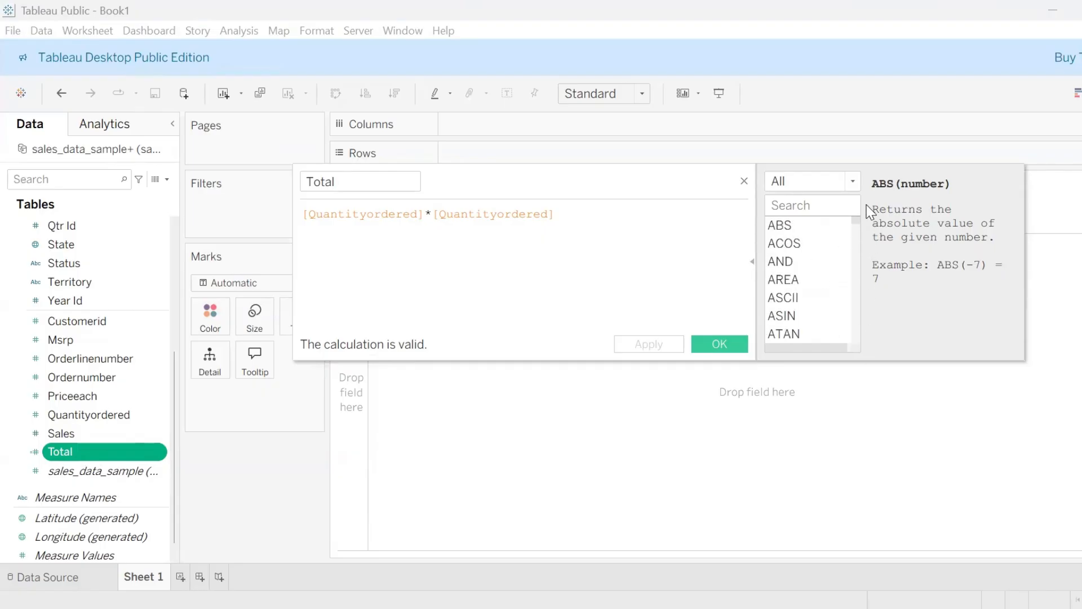
{"action": "left_click", "coordinate": [789, 259]}
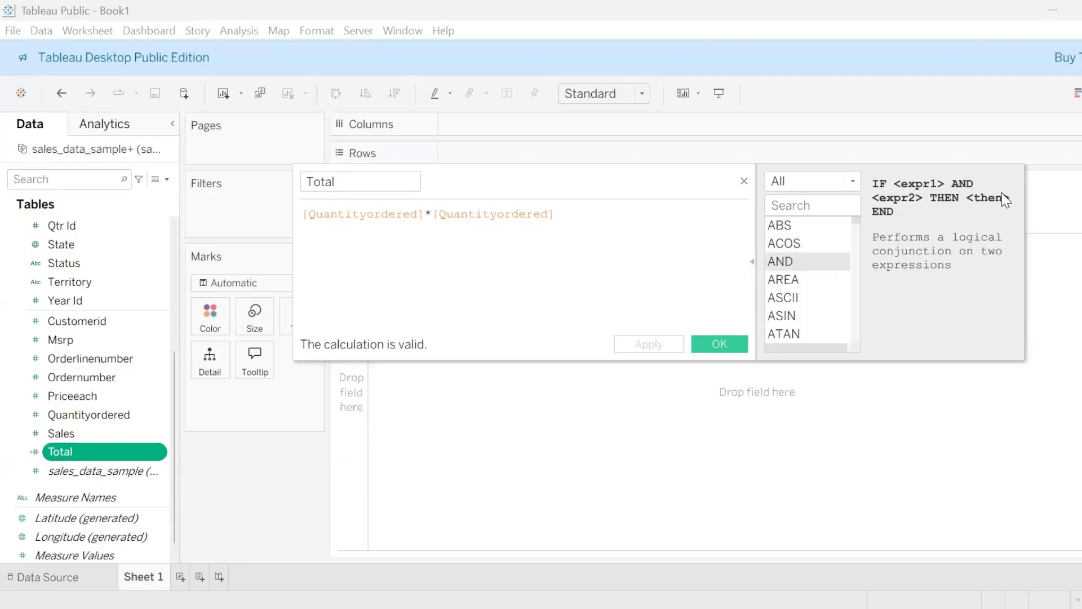
{"action": "left_click", "coordinate": [807, 317]}
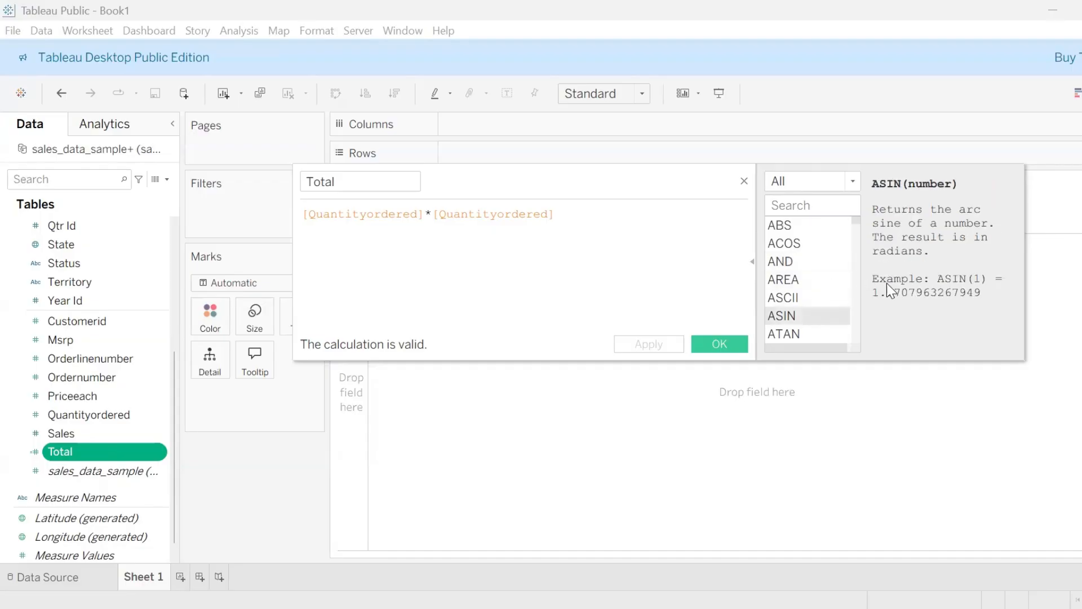
{"action": "left_click", "coordinate": [786, 335]}
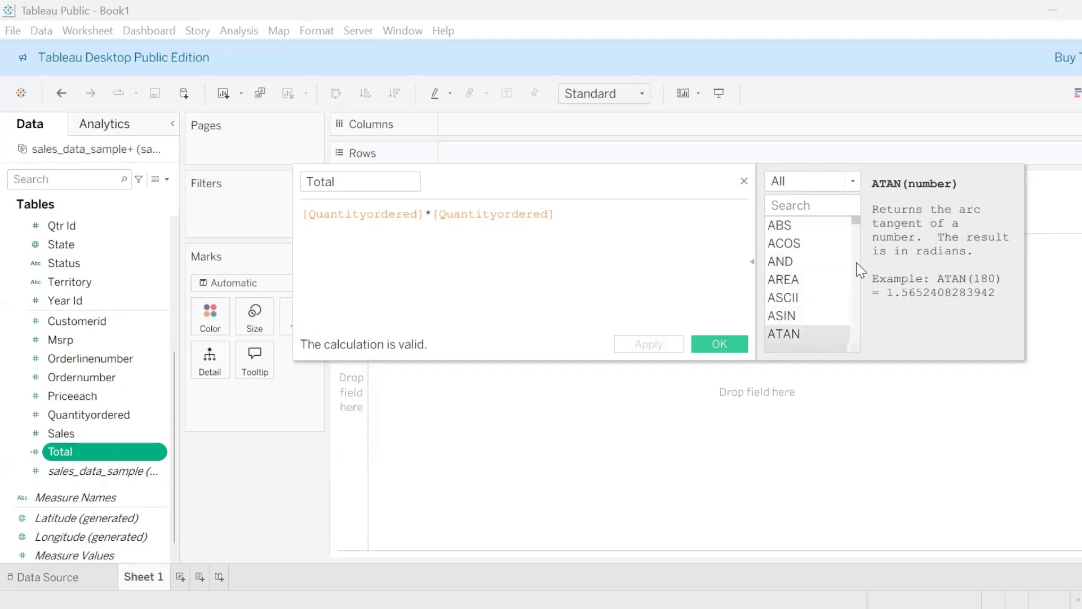
{"action": "left_click_drag", "start_coordinate": [857, 225], "coordinate": [858, 300]}
{"action": "left_click", "coordinate": [800, 297]}
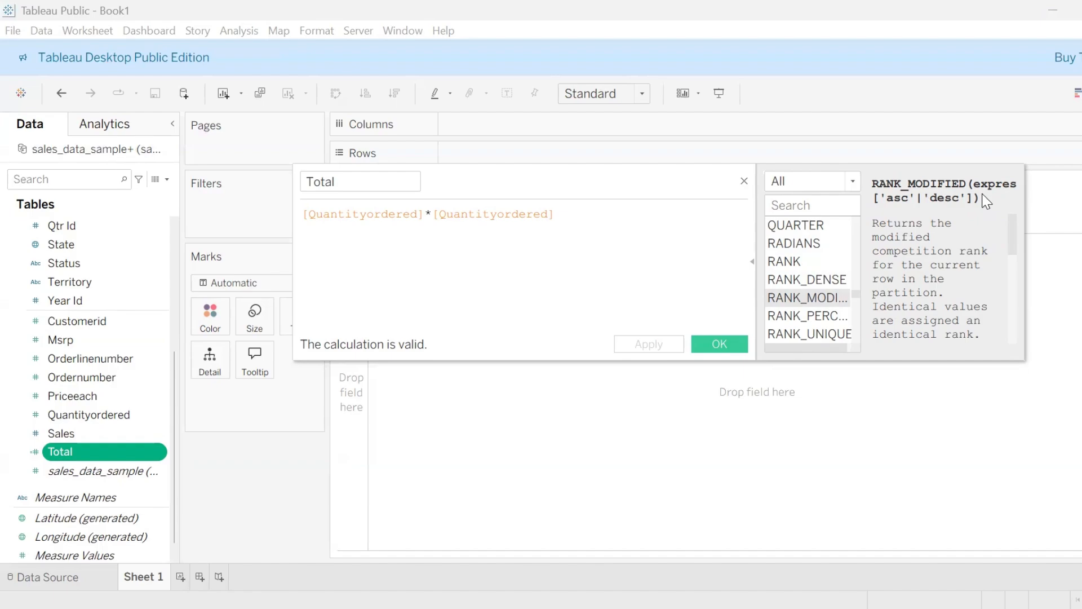
Search the function reference for "s" and clear the search.
{"action": "left_click", "coordinate": [798, 207]}
{"action": "type", "text": "s"}
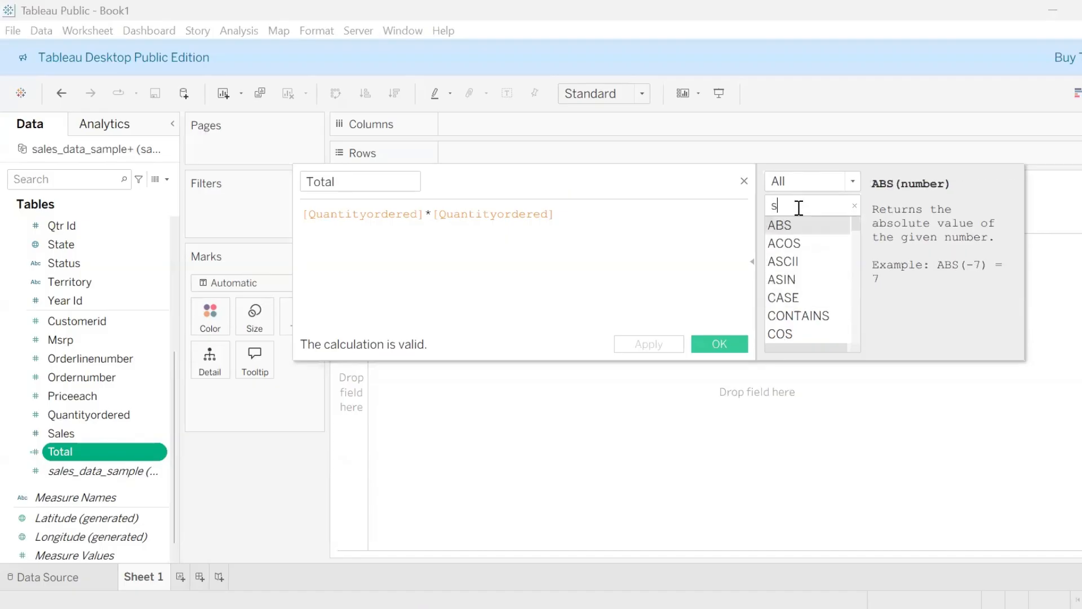
{"action": "key", "text": "BackSpace"}
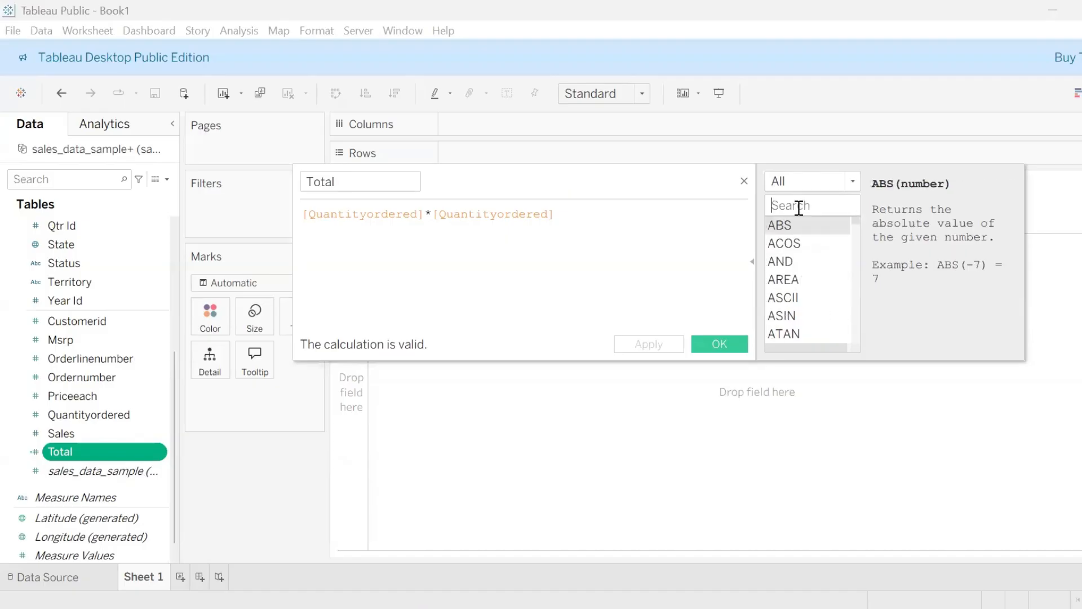
Filter the function reference by the Number category and by the Date category.
{"action": "left_click", "coordinate": [854, 181]}
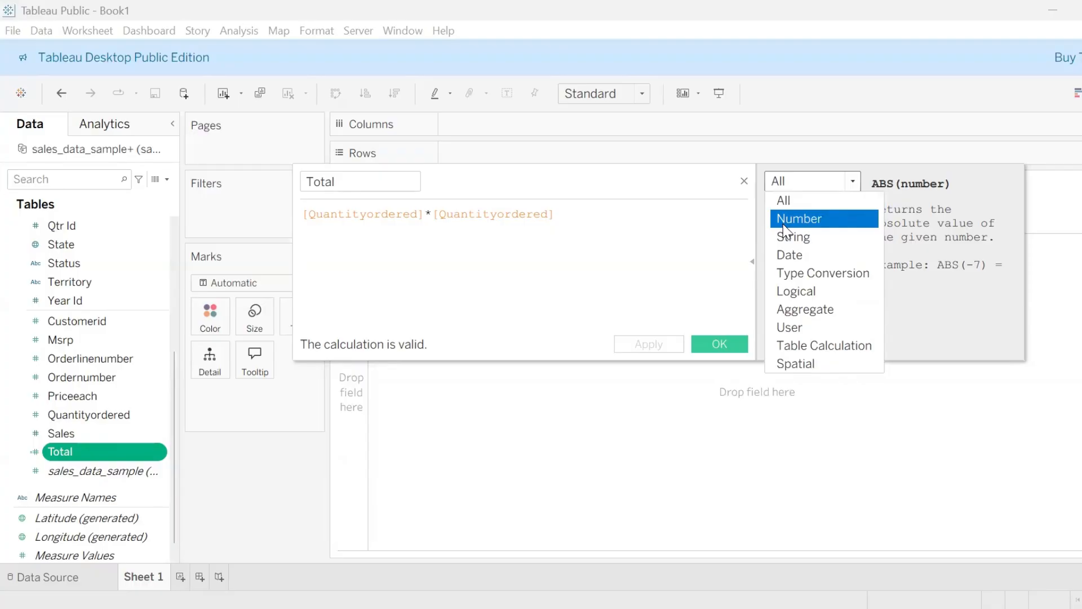
{"action": "left_click", "coordinate": [787, 219]}
{"action": "left_click_drag", "start_coordinate": [857, 237], "coordinate": [861, 198]}
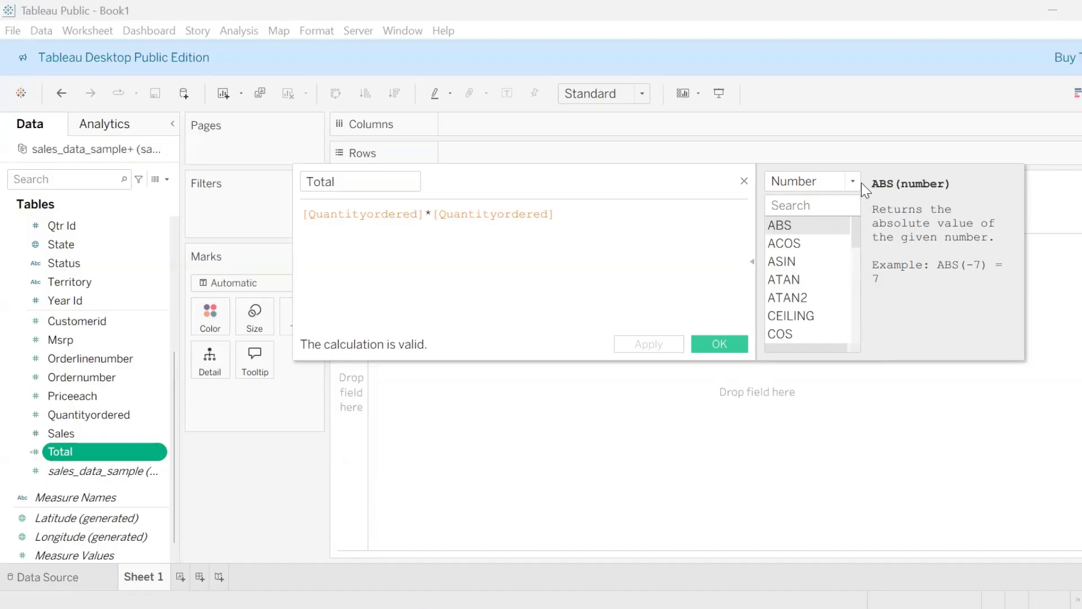
{"action": "left_click", "coordinate": [855, 182]}
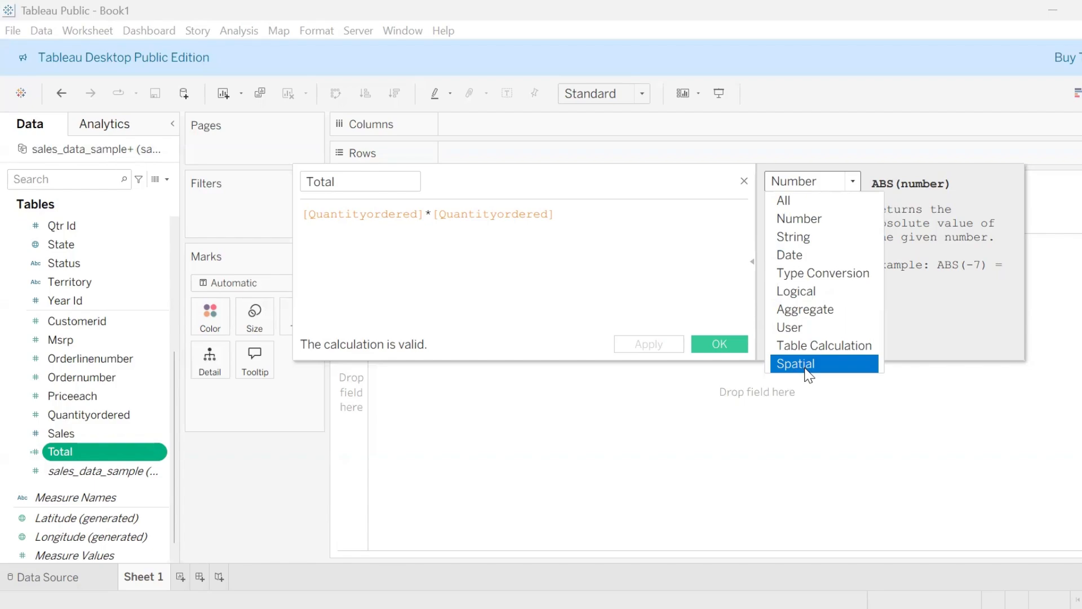
{"action": "left_click", "coordinate": [803, 255]}
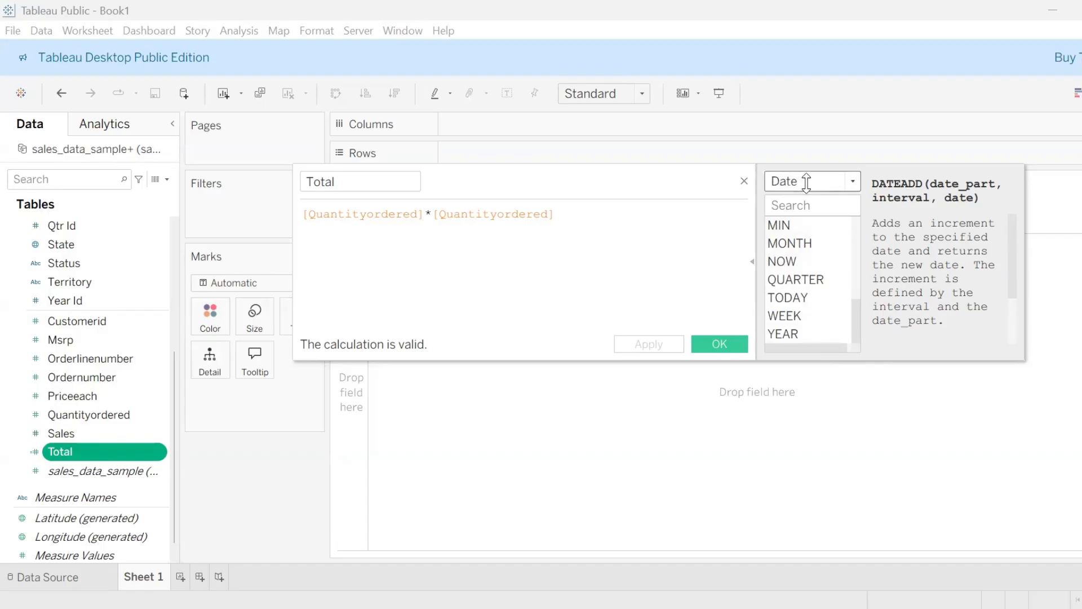
Insert the QUARTER function at the end of the Total formula and delete it again.
{"action": "double_click", "coordinate": [795, 279]}
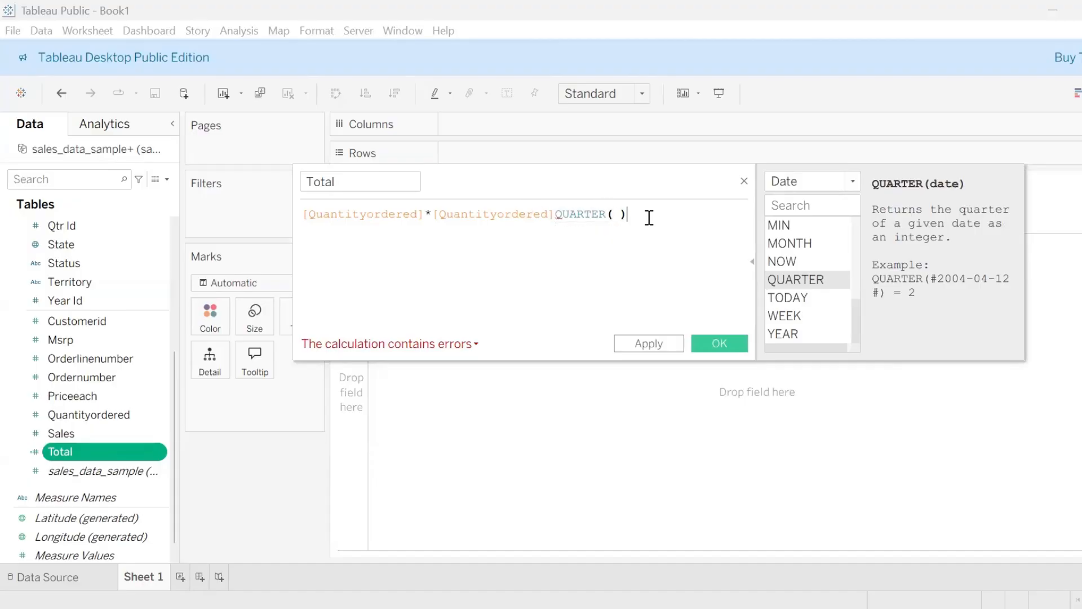
{"action": "left_click_drag", "start_coordinate": [647, 215], "coordinate": [556, 212]}
{"action": "key", "text": "BackSpace"}
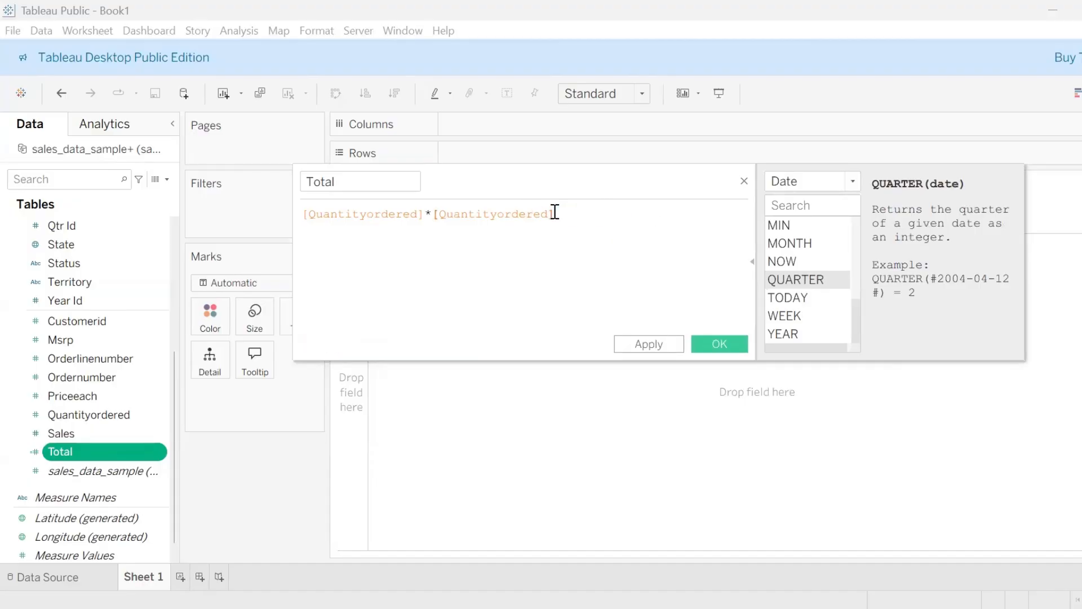
Accept the Total calculation and start a new calculated field from Sales with the function reference hidden.
{"action": "left_click", "coordinate": [720, 345]}
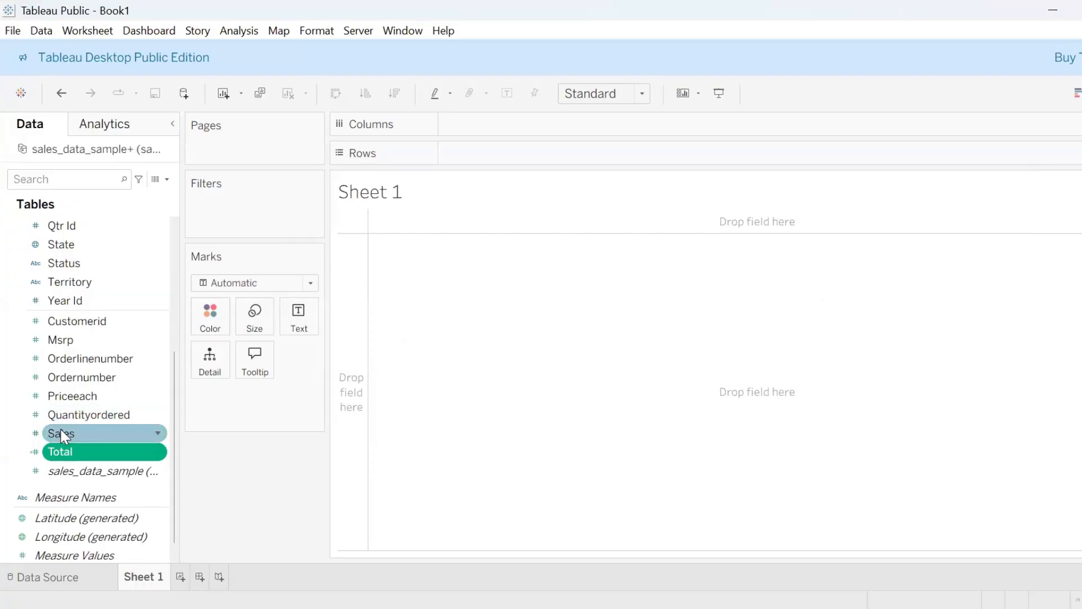
{"action": "right_click", "coordinate": [75, 436]}
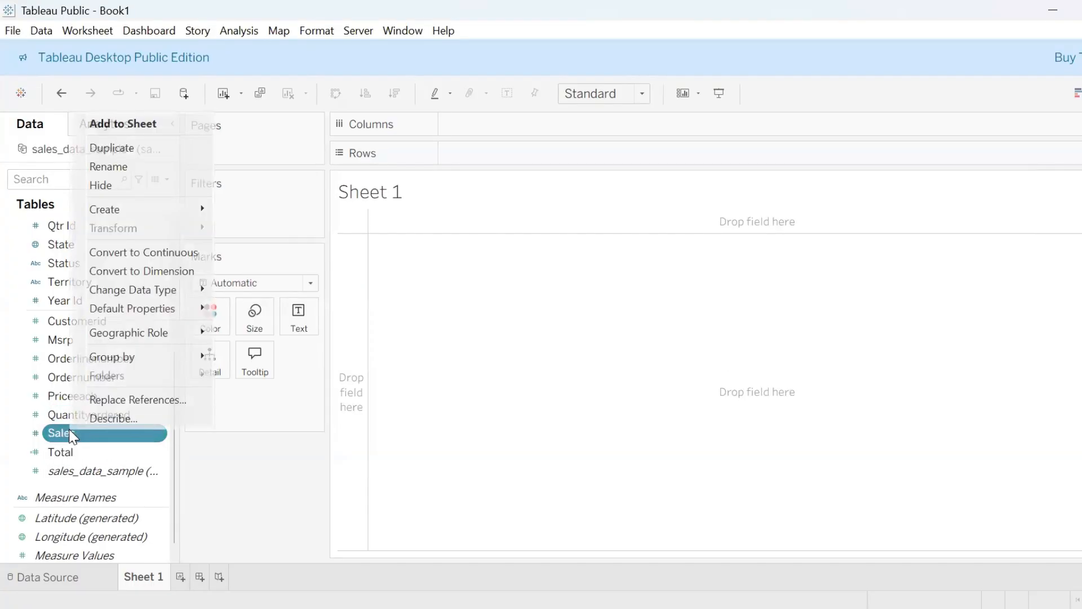
{"action": "mouse_move", "coordinate": [107, 213]}
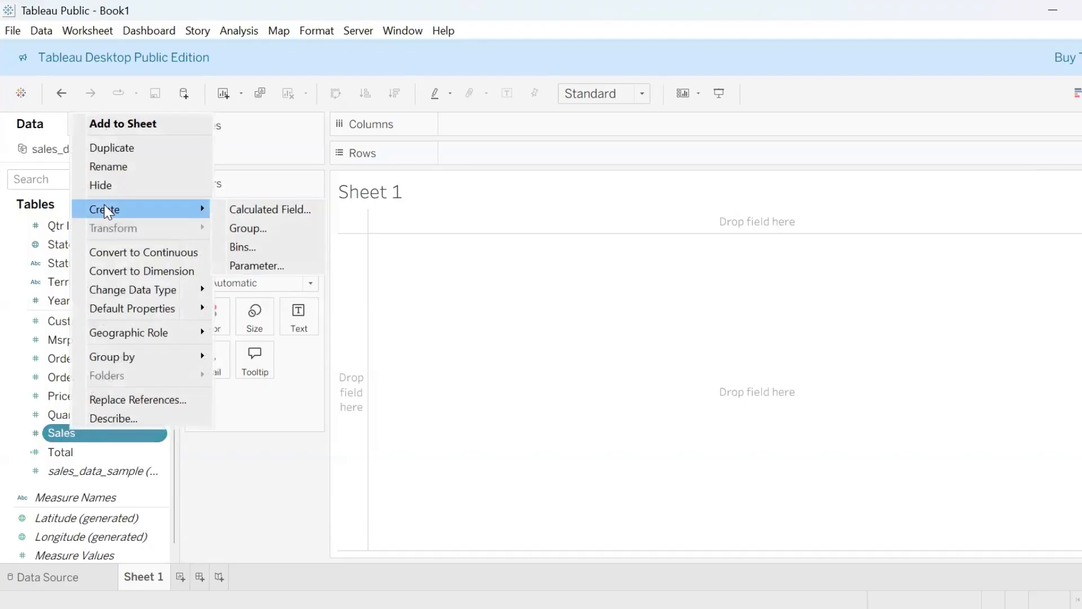
{"action": "left_click", "coordinate": [272, 212]}
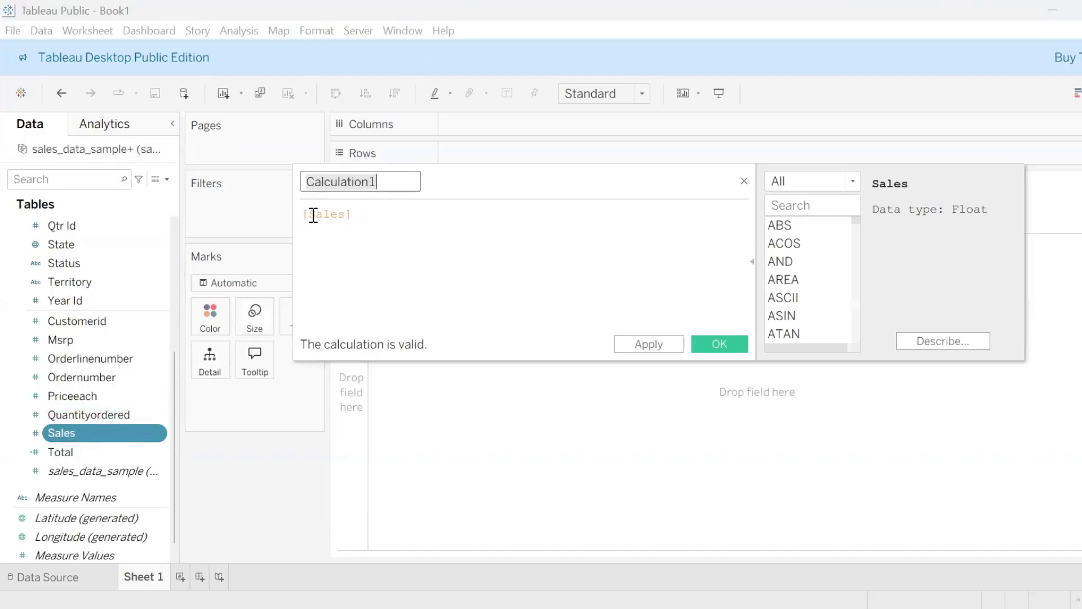
{"action": "left_click", "coordinate": [753, 260]}
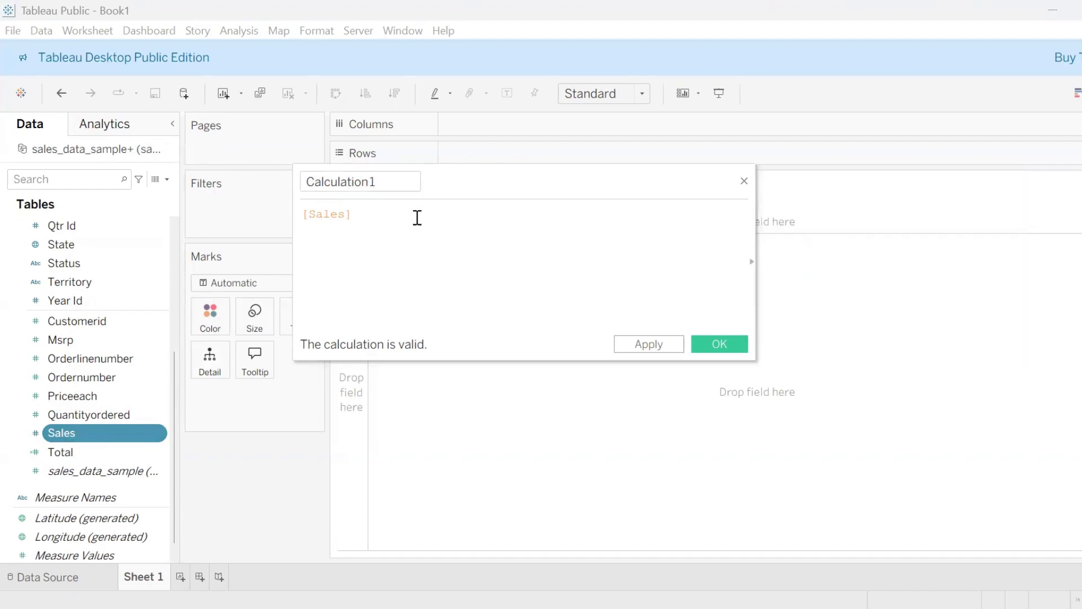
Define the calculation as Avg([Sales]) and name the field Average Sales.
{"action": "left_click", "coordinate": [304, 218]}
{"action": "type", "text": "A"}
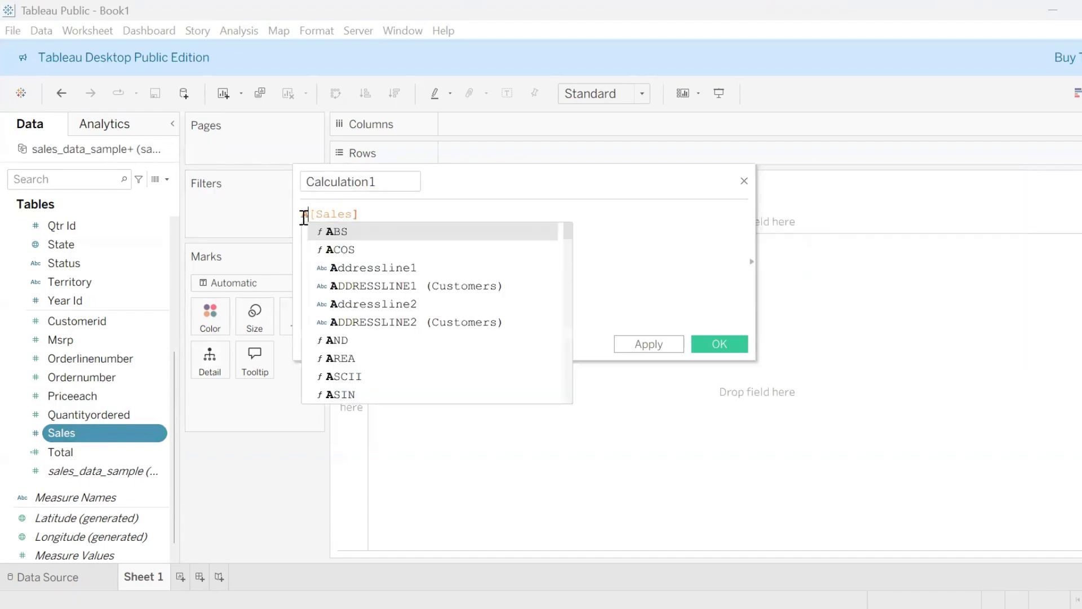
{"action": "type", "text": "vg("}
{"action": "left_click", "coordinate": [389, 211]}
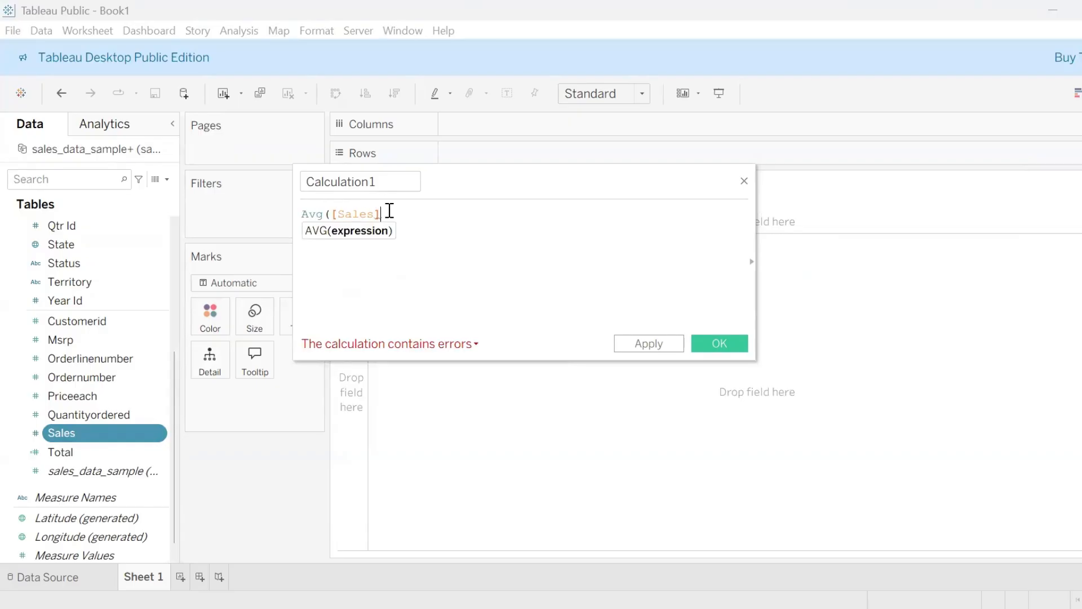
{"action": "type", "text": ")"}
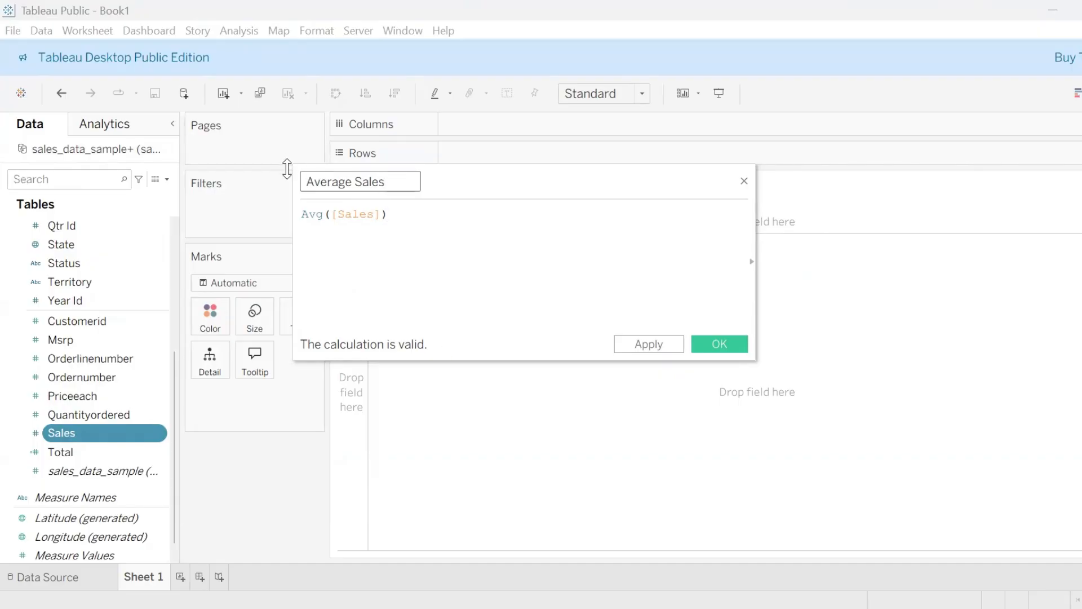
Add the comment line "//This calulates the average of sales" above the Average Sales formula and save the field.
{"action": "left_click", "coordinate": [305, 220]}
{"action": "key", "text": "Return"}
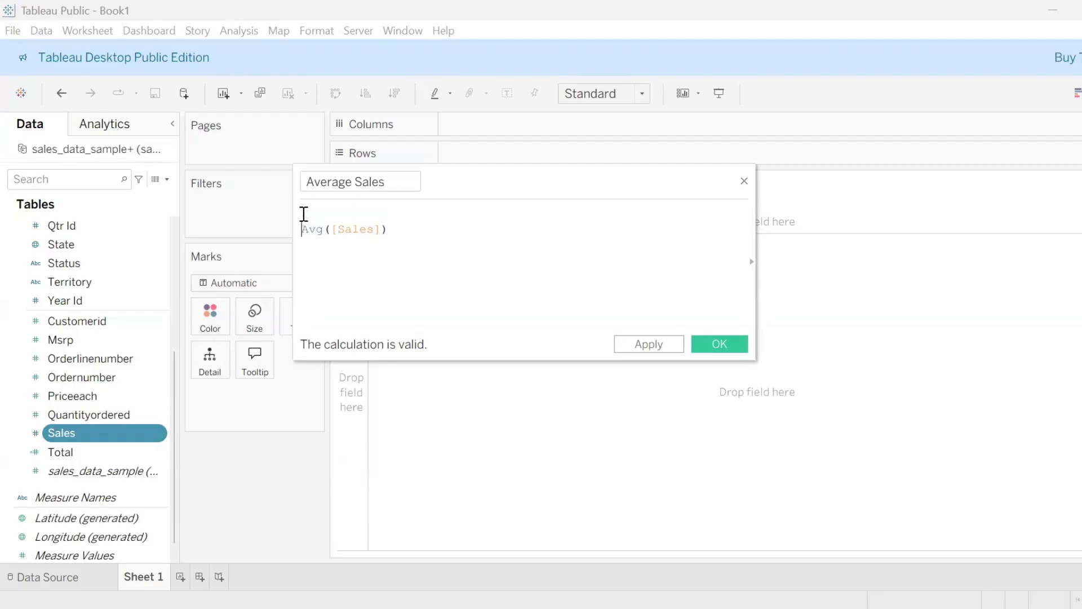
{"action": "type", "text": "//"}
{"action": "type", "text": "This calulates the average of sales"}
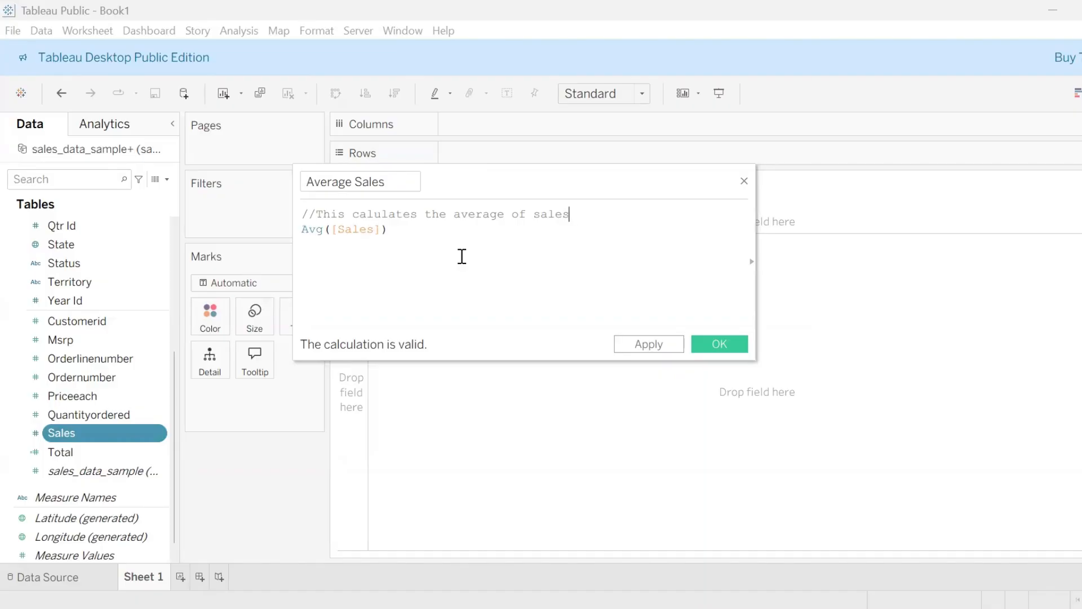
{"action": "left_click", "coordinate": [720, 345]}
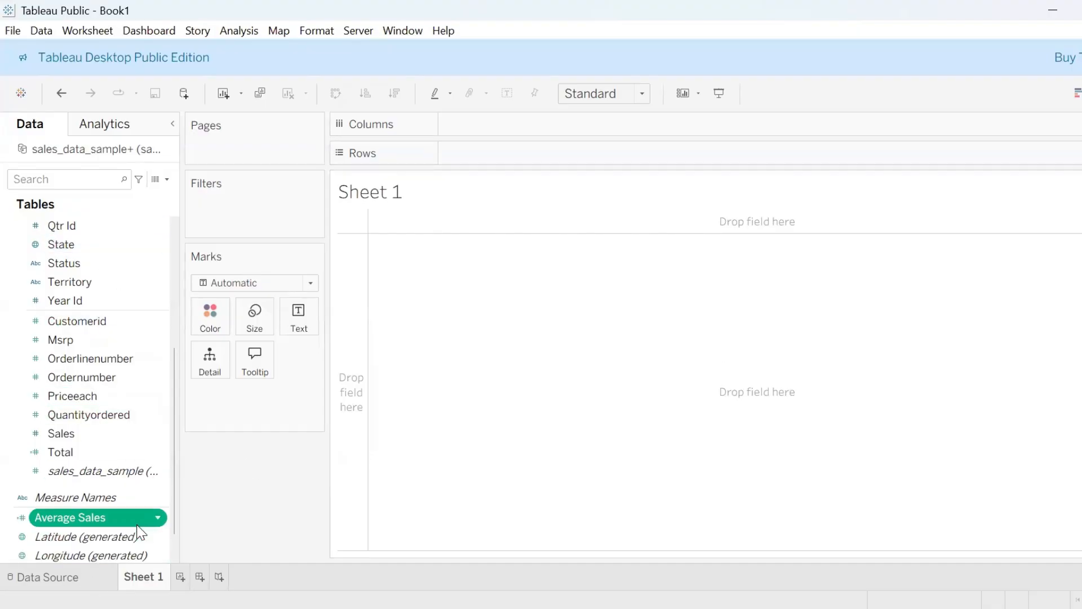
Add a second worksheet and place Country on Rows in Sheet 1.
{"action": "left_click", "coordinate": [180, 577]}
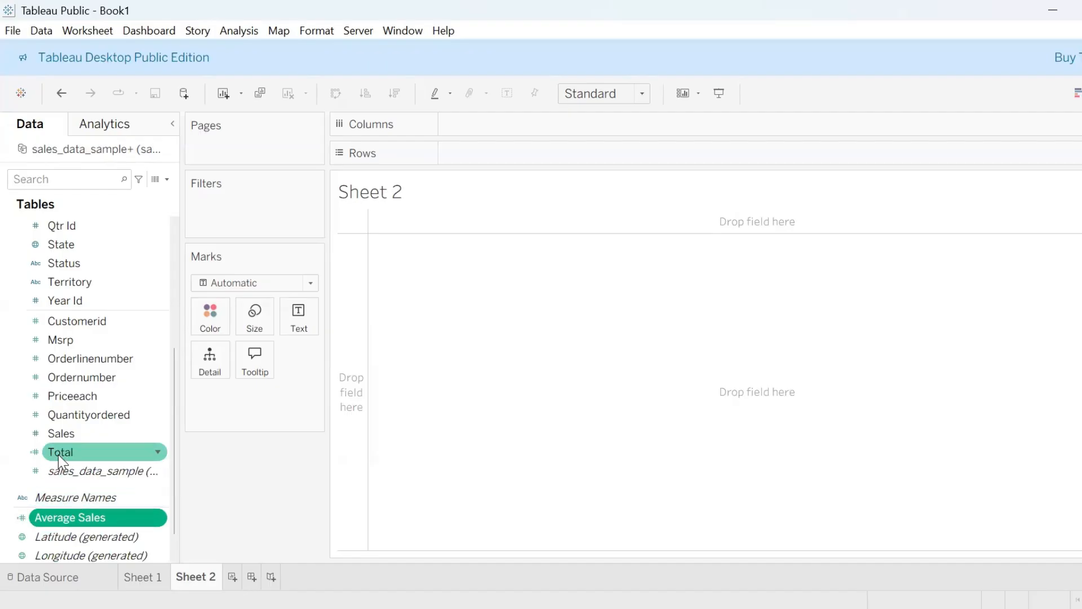
{"action": "left_click", "coordinate": [149, 577]}
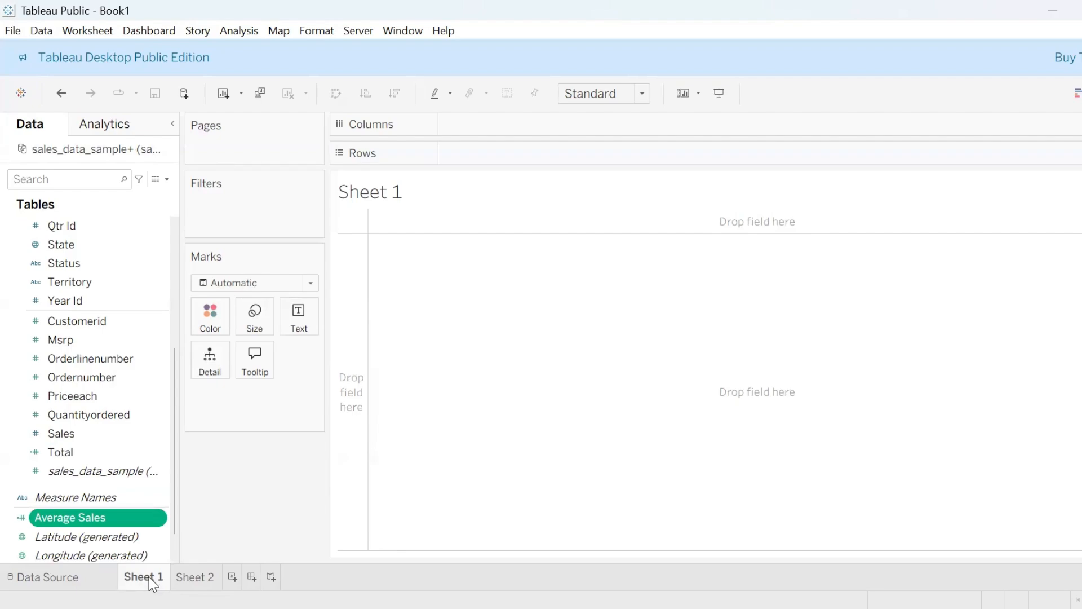
{"action": "scroll", "coordinate": [72, 374], "scroll_direction": "up", "scroll_amount": 5}
{"action": "left_click_drag", "start_coordinate": [72, 372], "coordinate": [472, 149]}
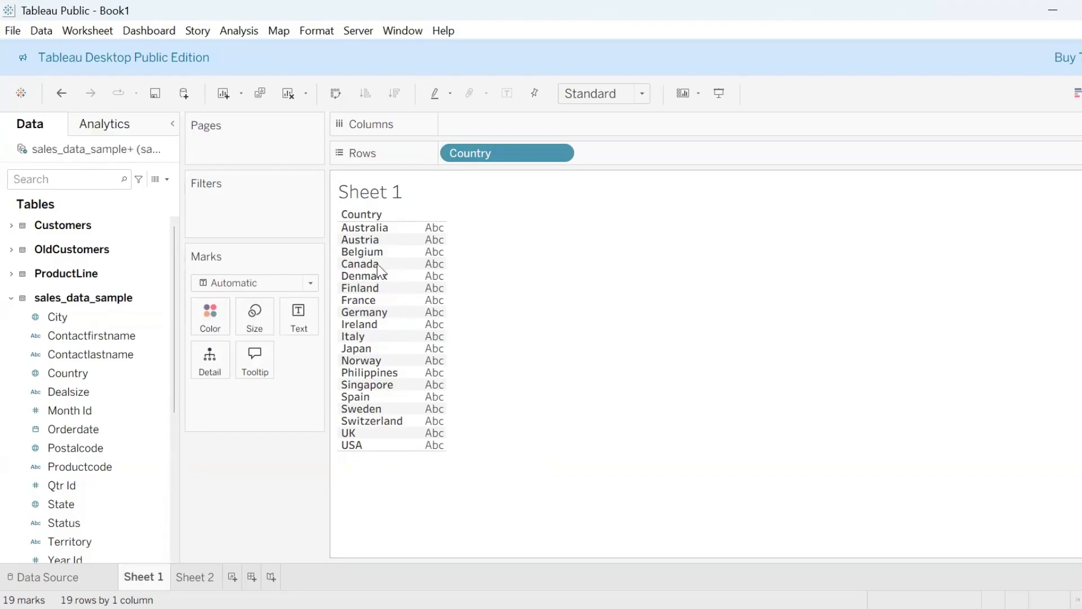
Edit the Country field on Rows in place into the calculation Left([Country],2).
{"action": "double_click", "coordinate": [462, 154]}
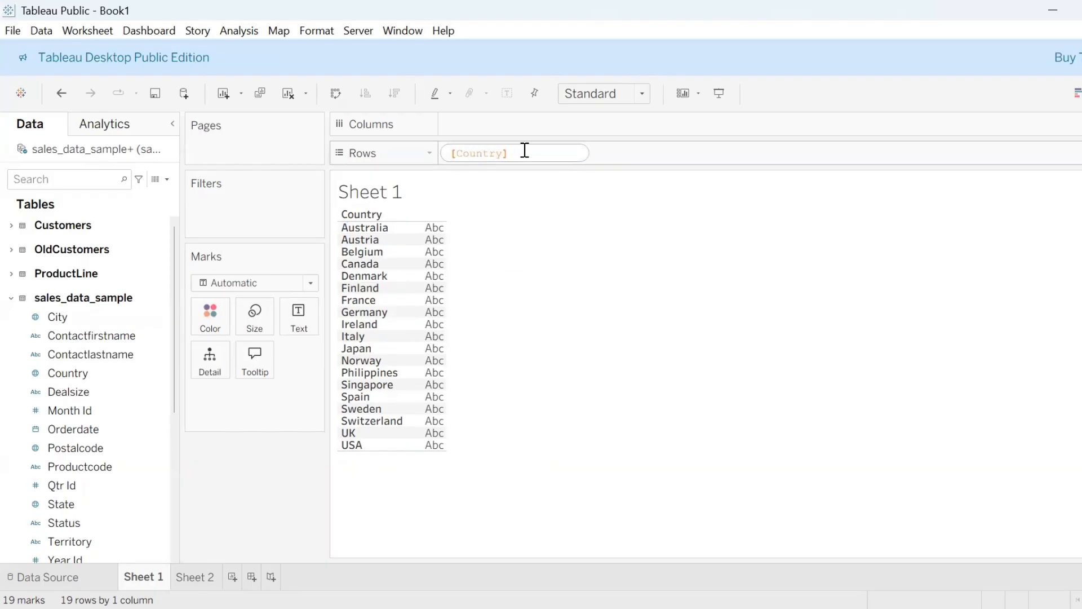
{"action": "left_click", "coordinate": [452, 153]}
{"action": "type", "text": "Le"}
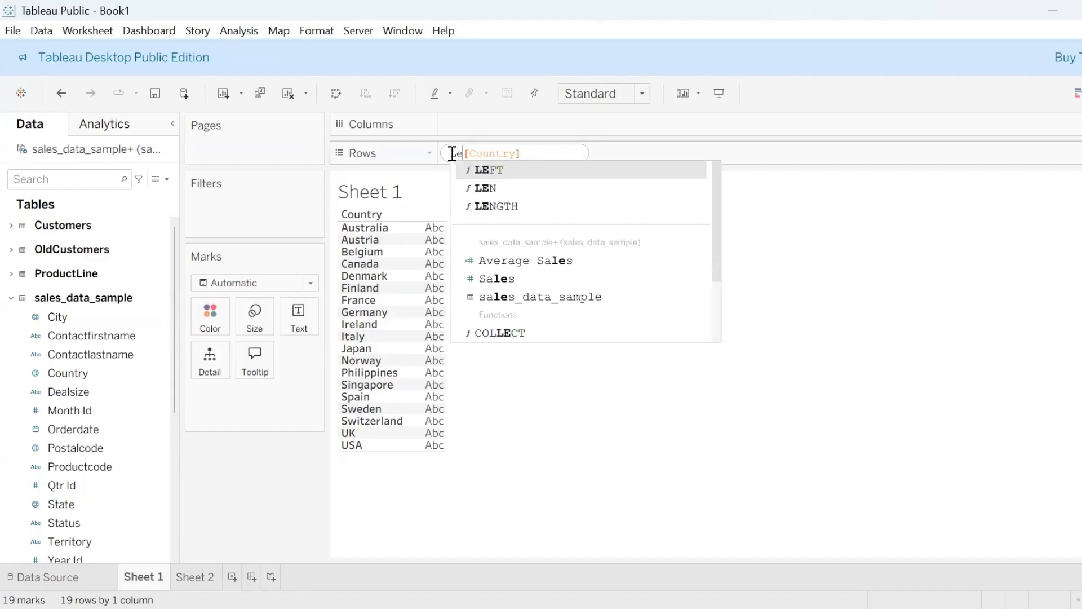
{"action": "type", "text": "ft("}
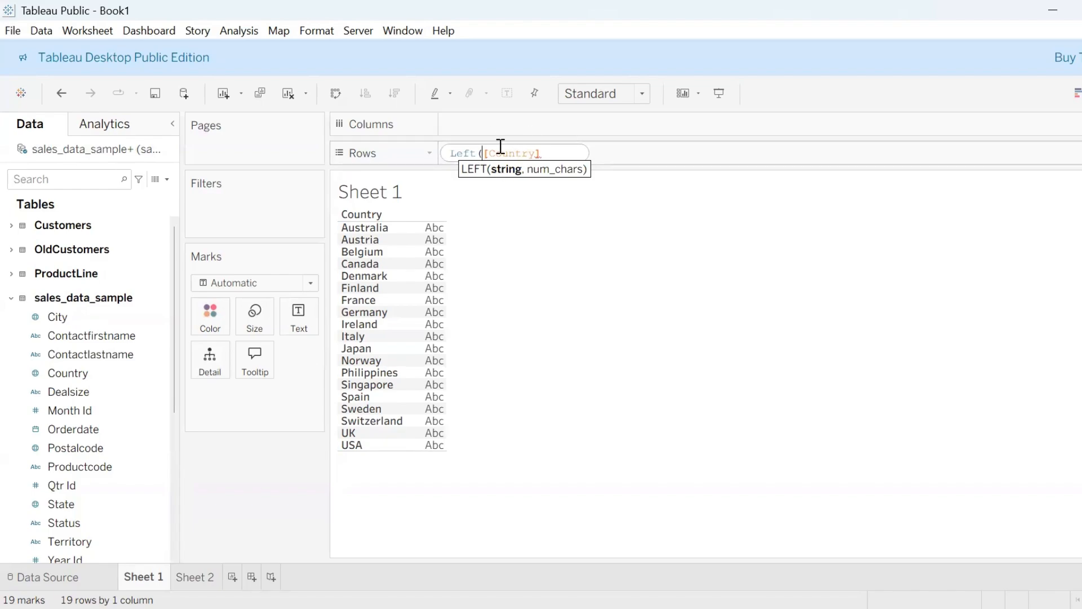
{"action": "left_click", "coordinate": [545, 151]}
{"action": "type", "text": "2)"}
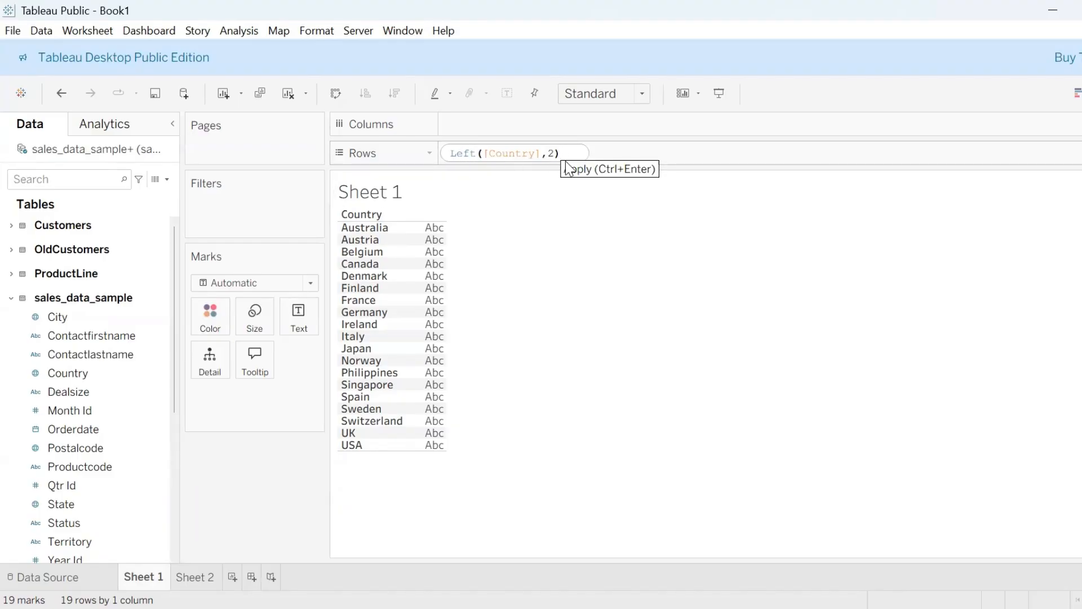
{"action": "key", "text": "Return"}
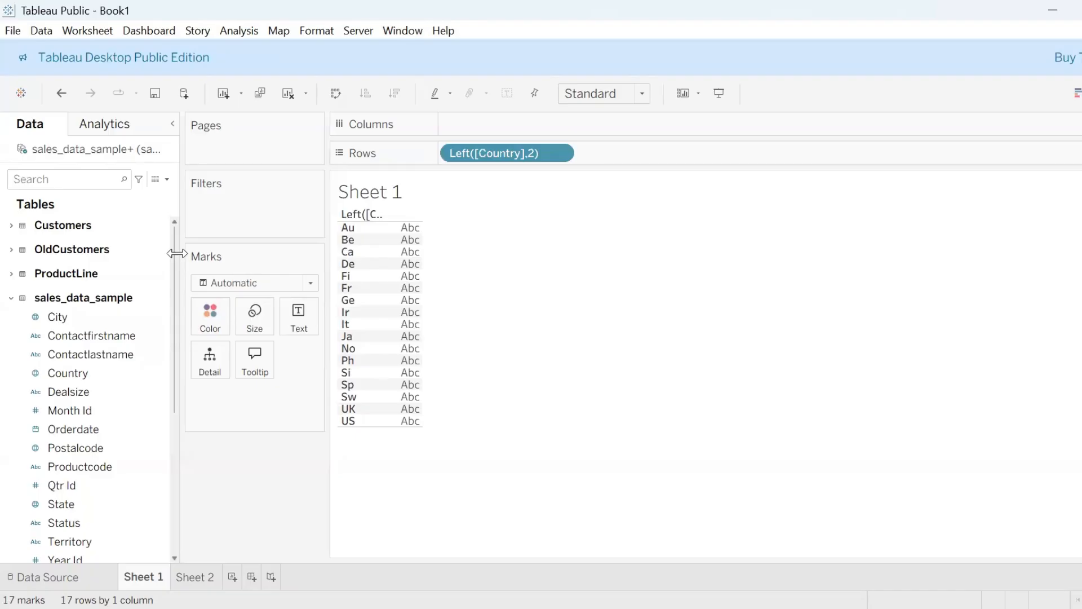
Save the Left([Country],2) calculation from Rows as a field in the data source, keeping its default name.
{"action": "left_click_drag", "start_coordinate": [174, 255], "coordinate": [433, 230]}
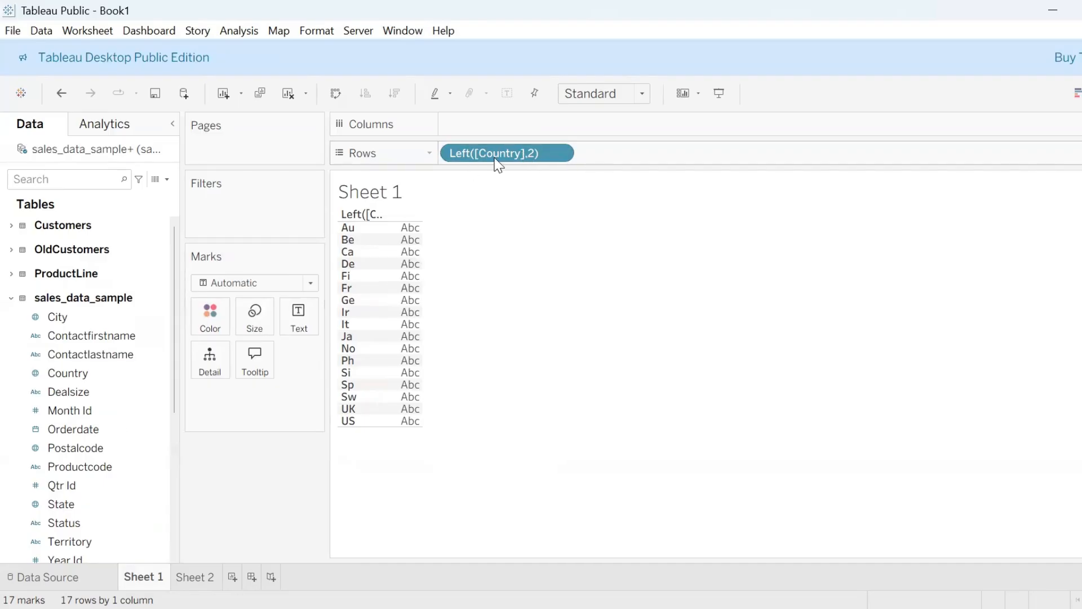
{"action": "left_click_drag", "start_coordinate": [65, 320], "coordinate": [66, 321]}
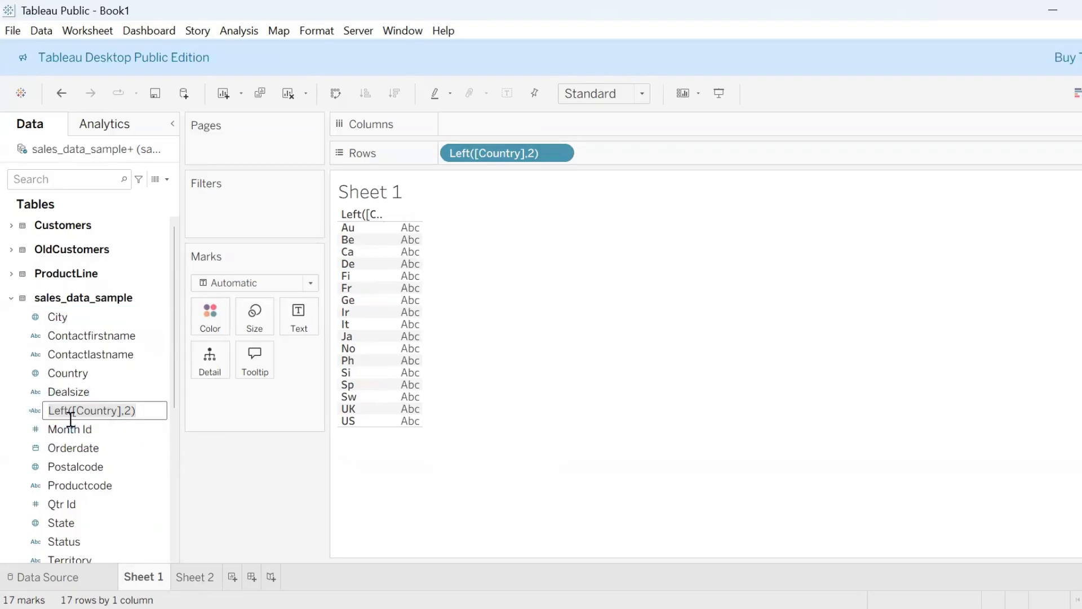
{"action": "key", "text": "Return"}
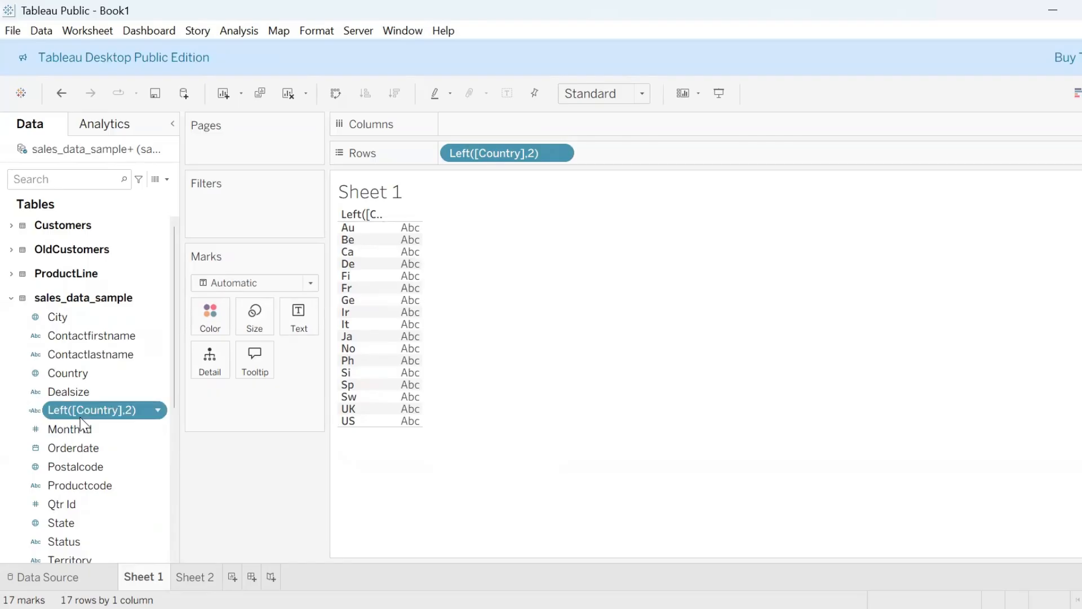
Check the field list from Sheet 2, and add Sales as the values of the Sheet 1 table.
{"action": "left_click", "coordinate": [195, 577]}
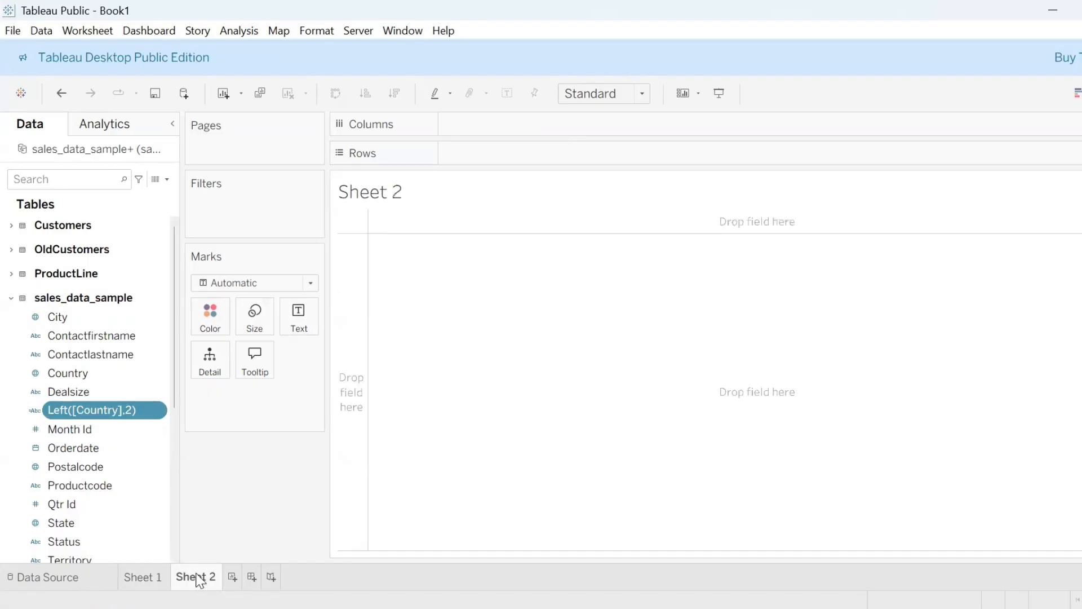
{"action": "left_click", "coordinate": [134, 579]}
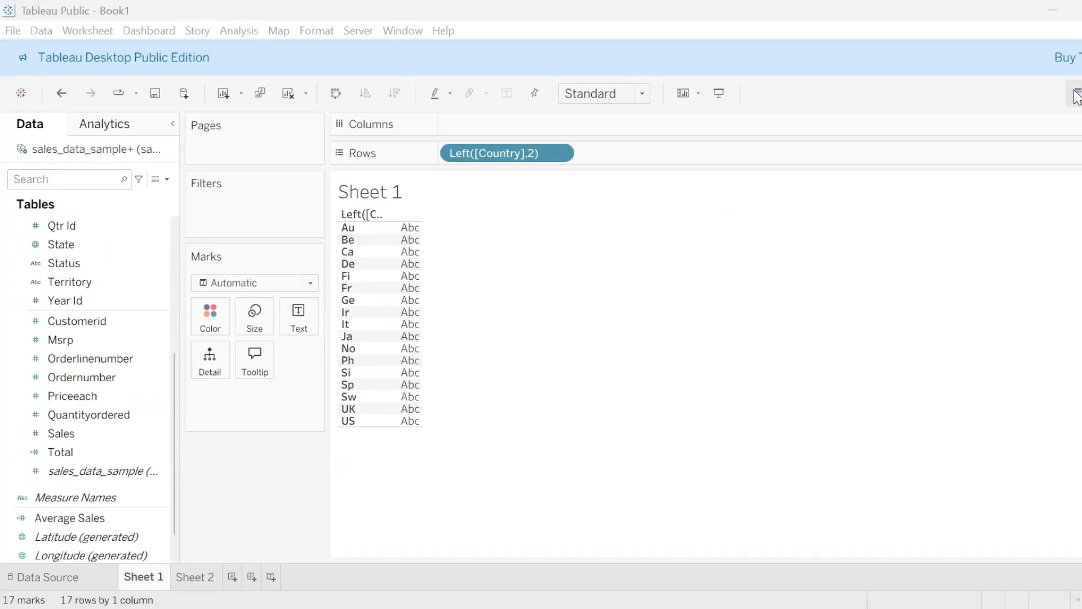
{"action": "left_click_drag", "start_coordinate": [87, 435], "coordinate": [406, 249]}
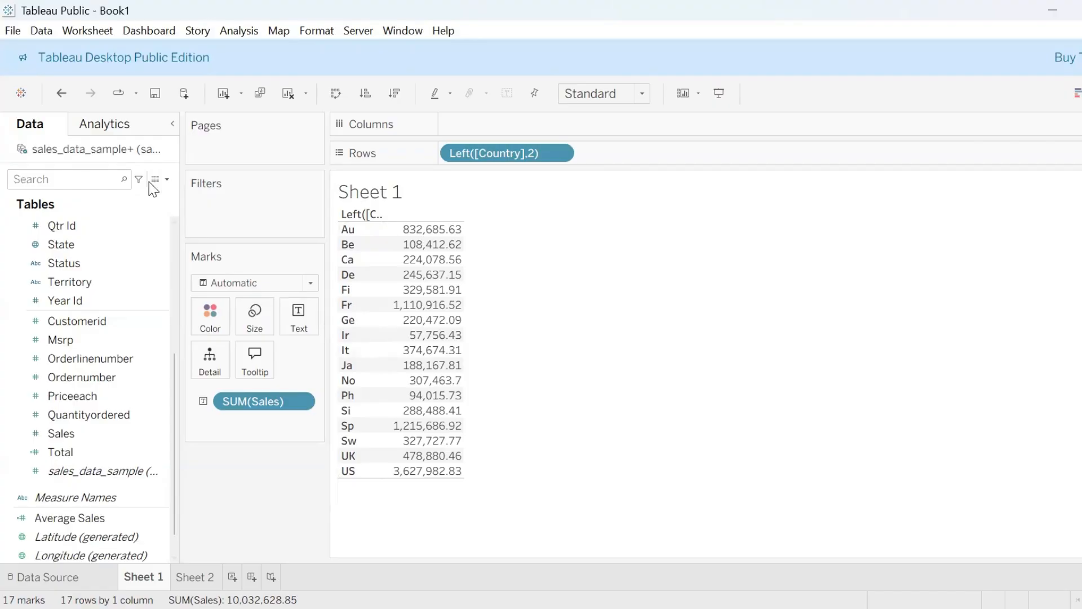
Create a new blank calculated field named Sales_class.
{"action": "left_click", "coordinate": [167, 179]}
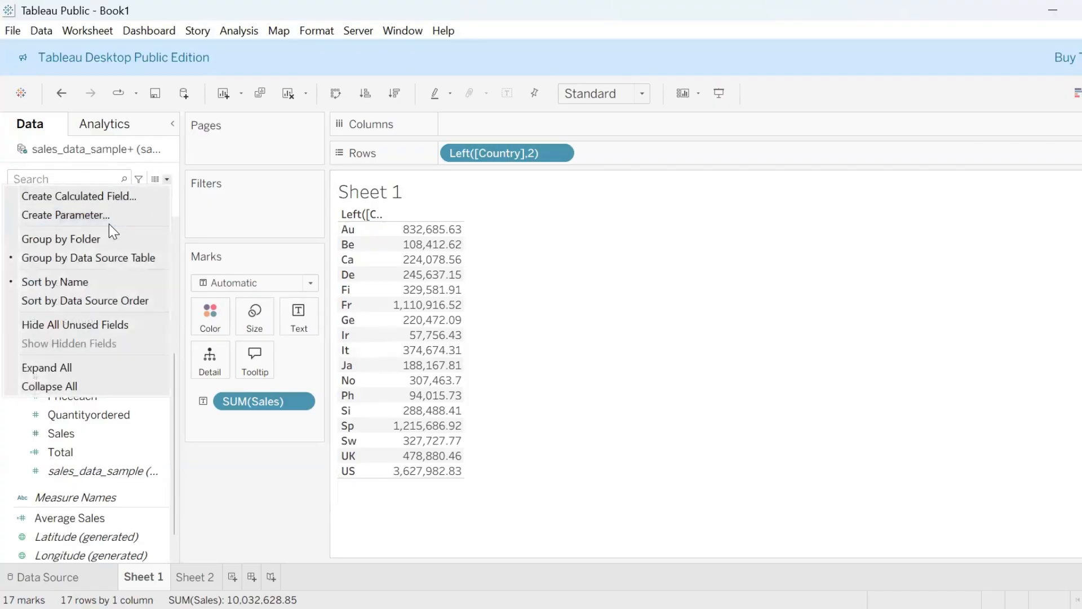
{"action": "left_click", "coordinate": [114, 195]}
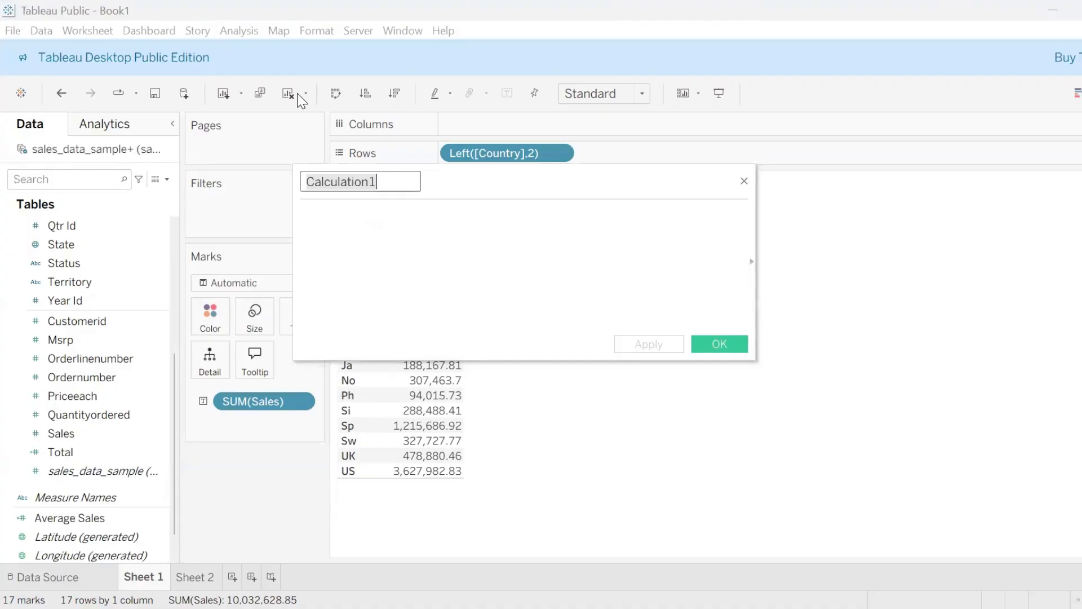
{"action": "left_click", "coordinate": [665, 242]}
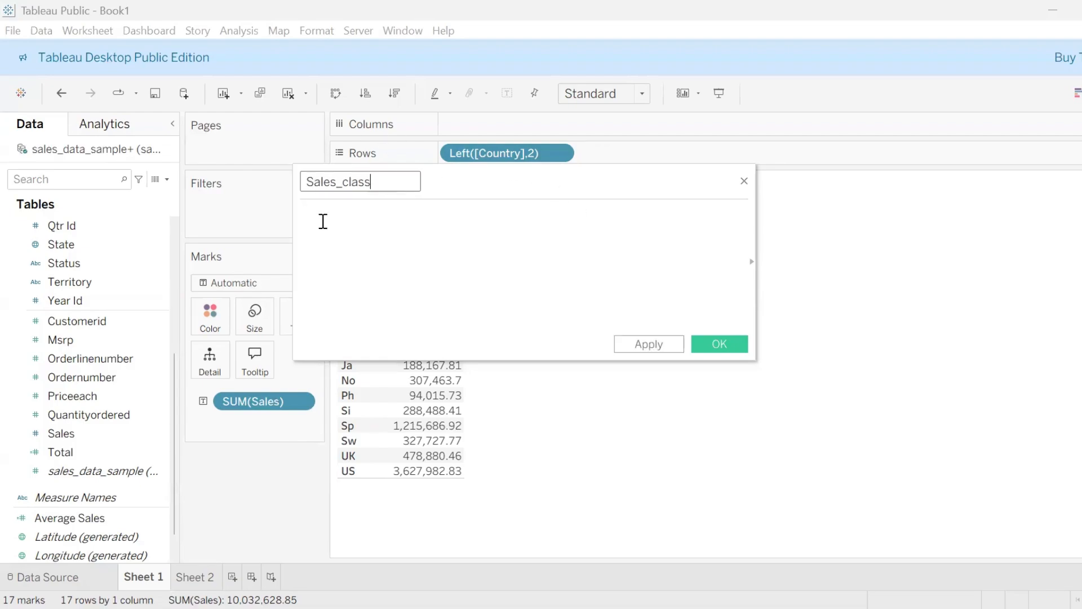
{"action": "left_click", "coordinate": [323, 221]}
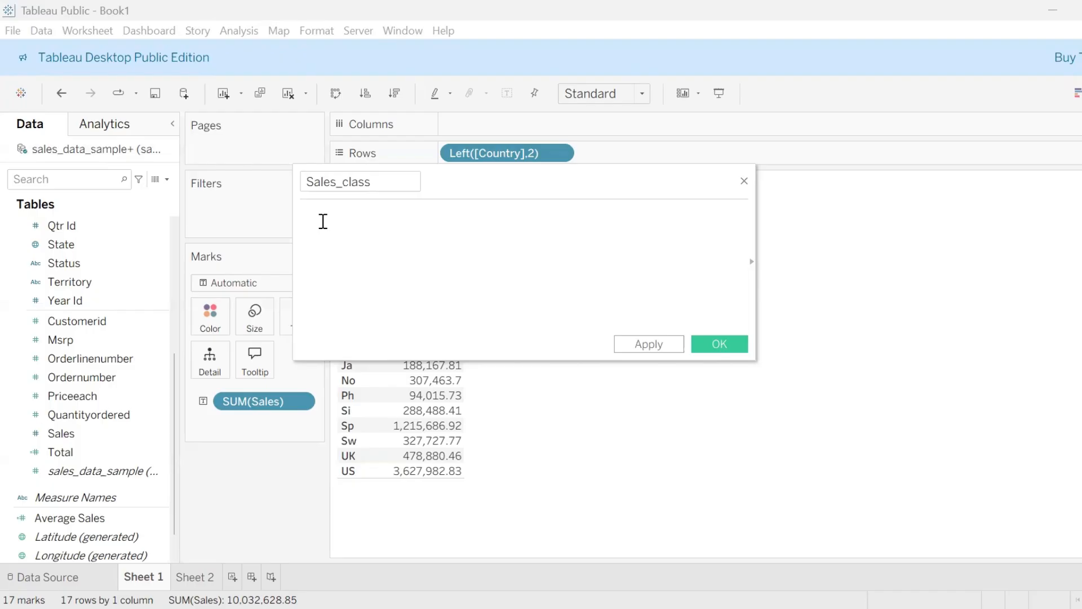
Define Sales_class as if sum([Sales])>500000 then "High" END, save it, and add the field to Rows after Left([Country],2).
{"action": "type", "text": "if"}
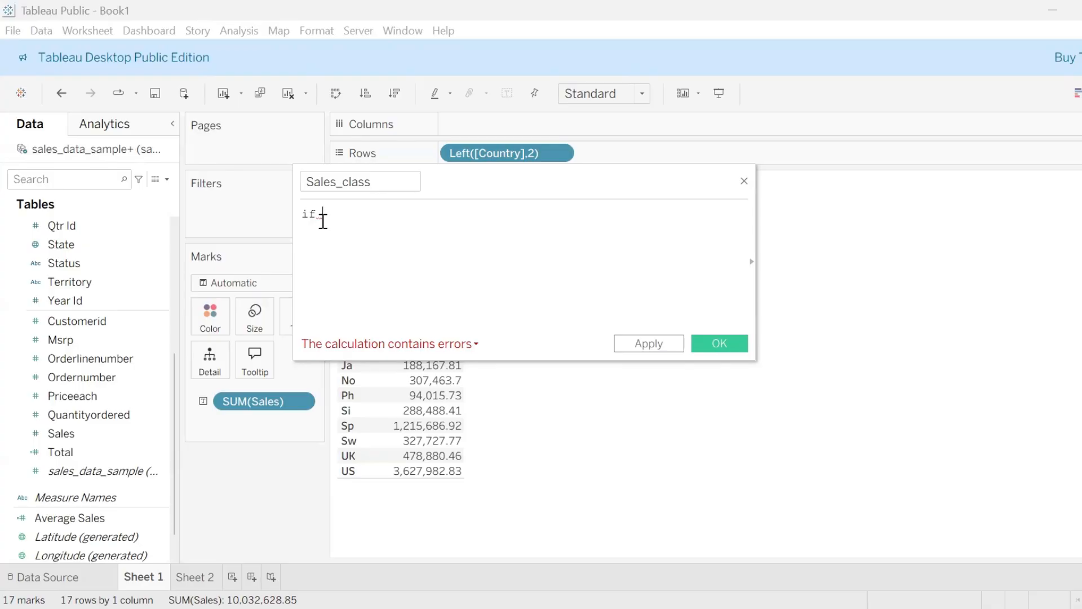
{"action": "type", "text": "s"}
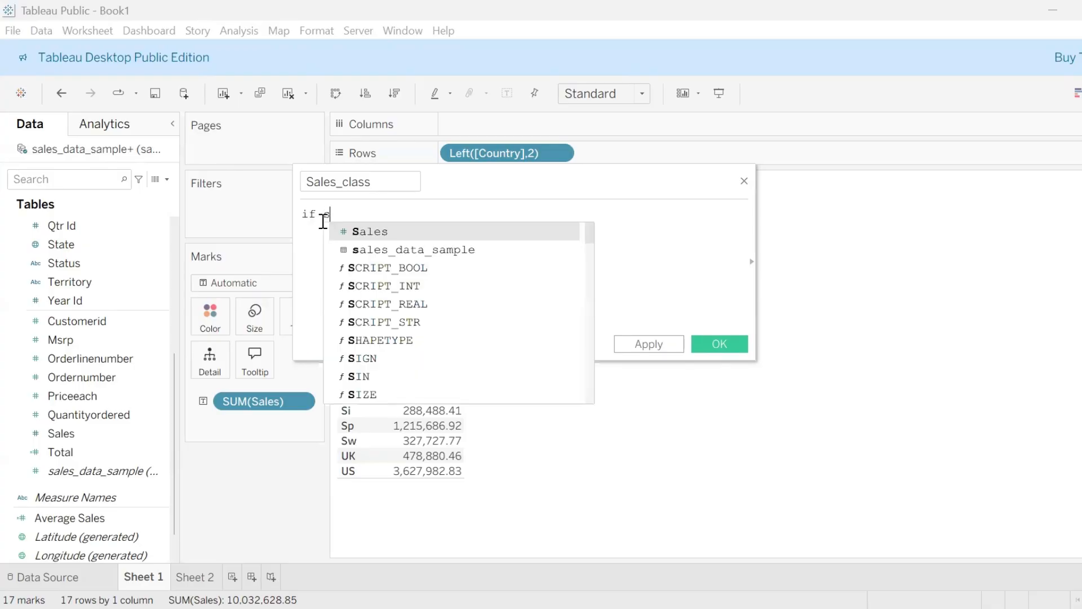
{"action": "type", "text": "um"}
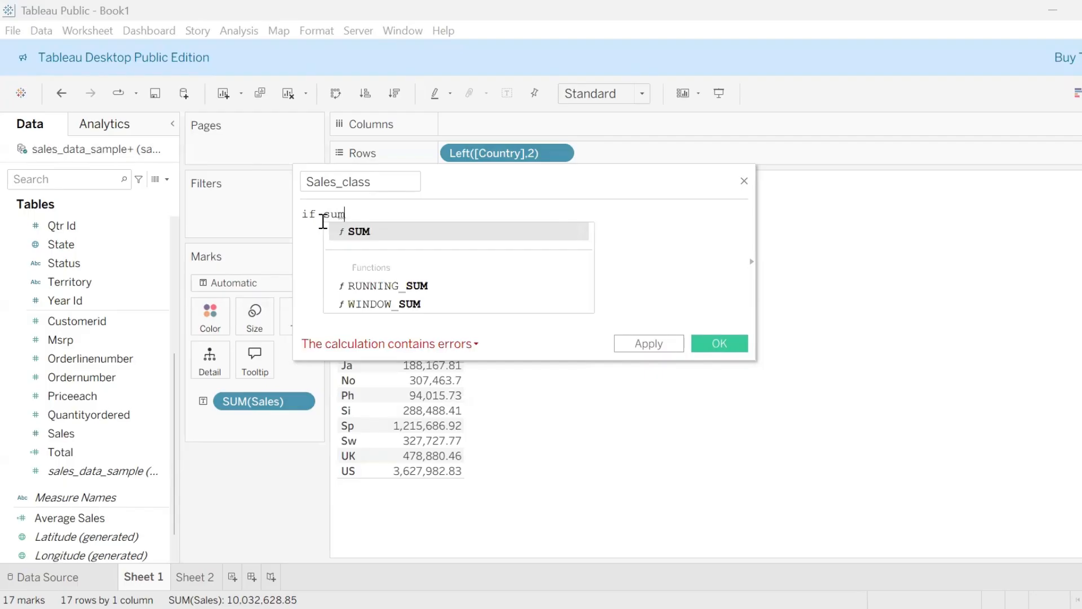
{"action": "type", "text": "([Sales])"}
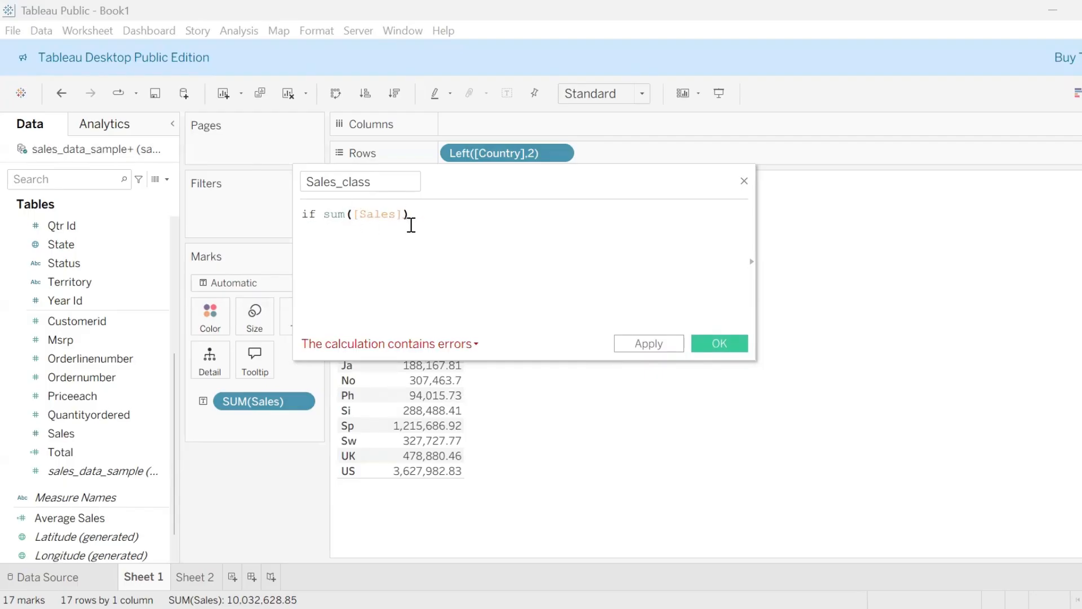
{"action": "type", "text": ">"}
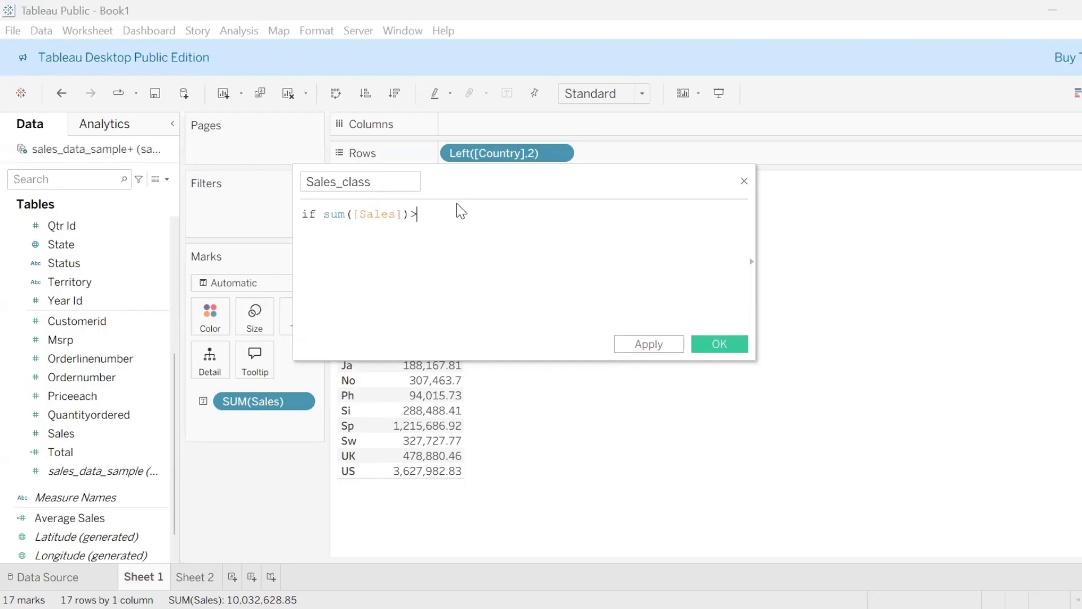
{"action": "type", "text": "500000"}
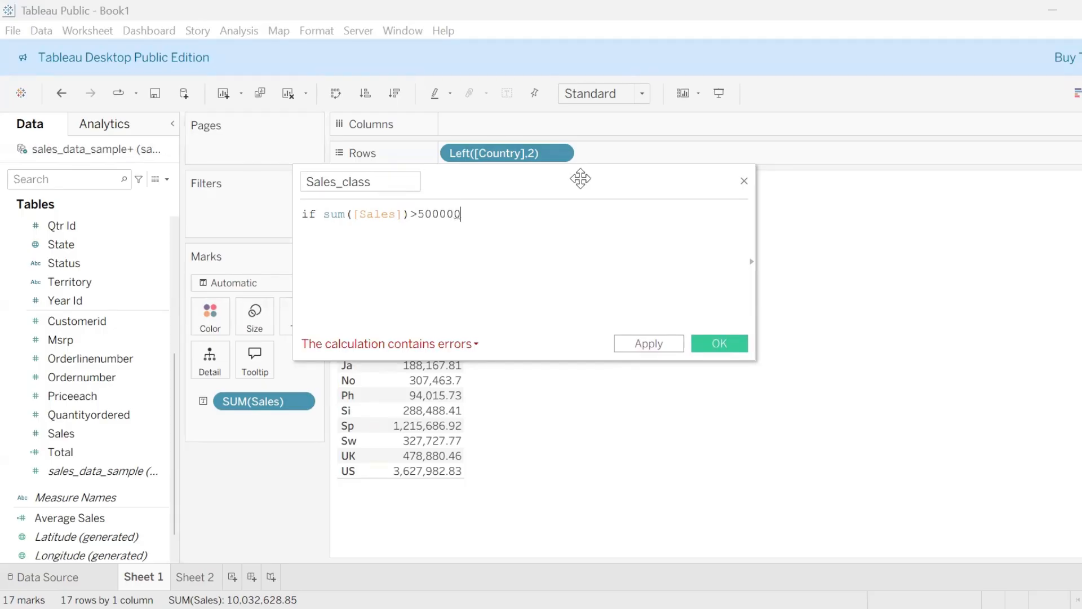
{"action": "type", "text": " then"}
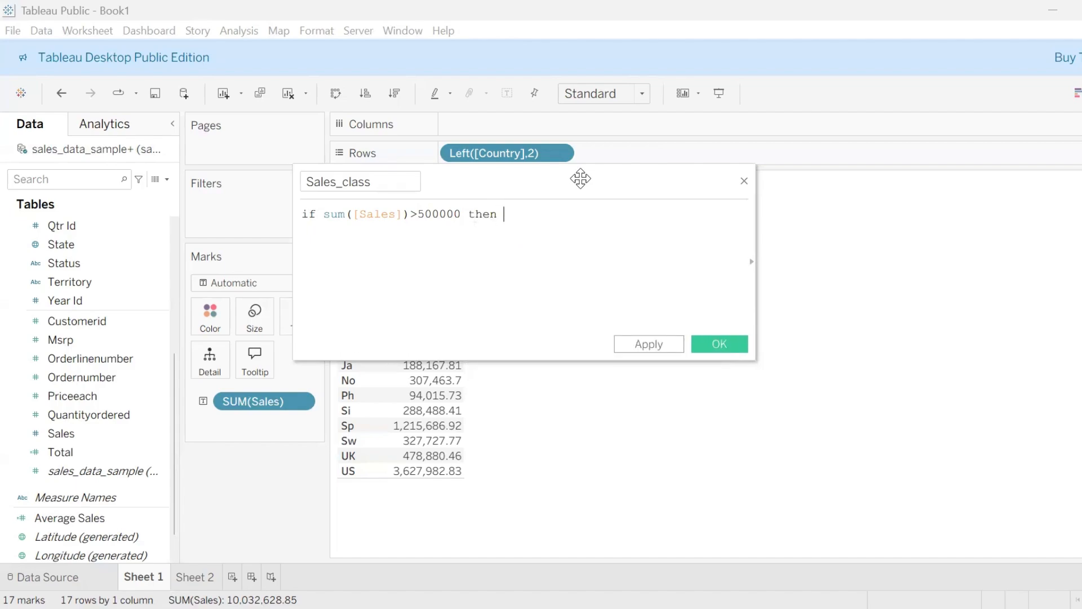
{"action": "type", "text": " \"High\""}
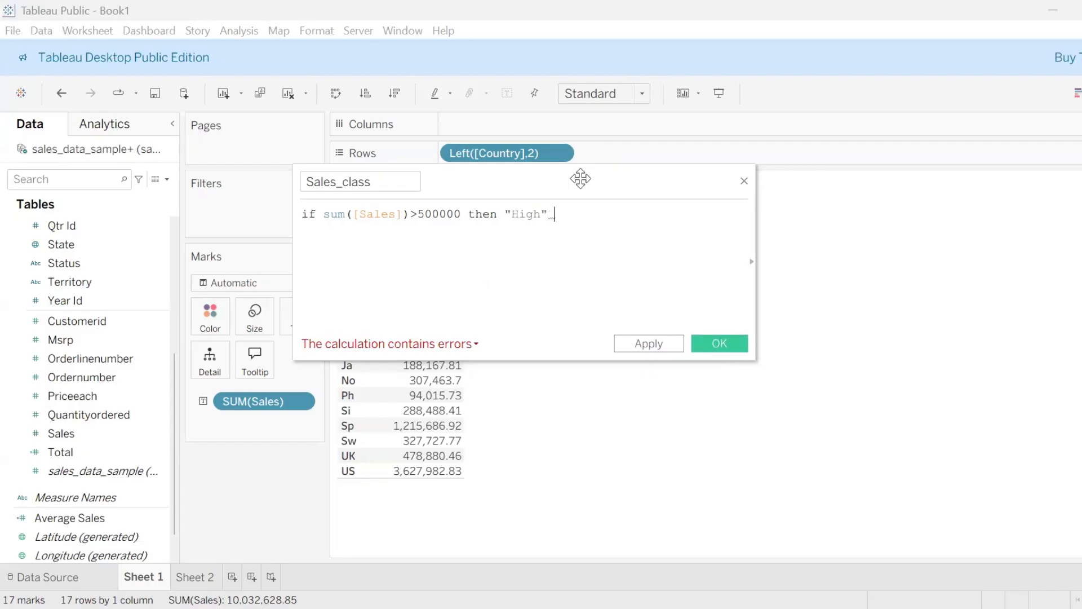
{"action": "type", "text": "END"}
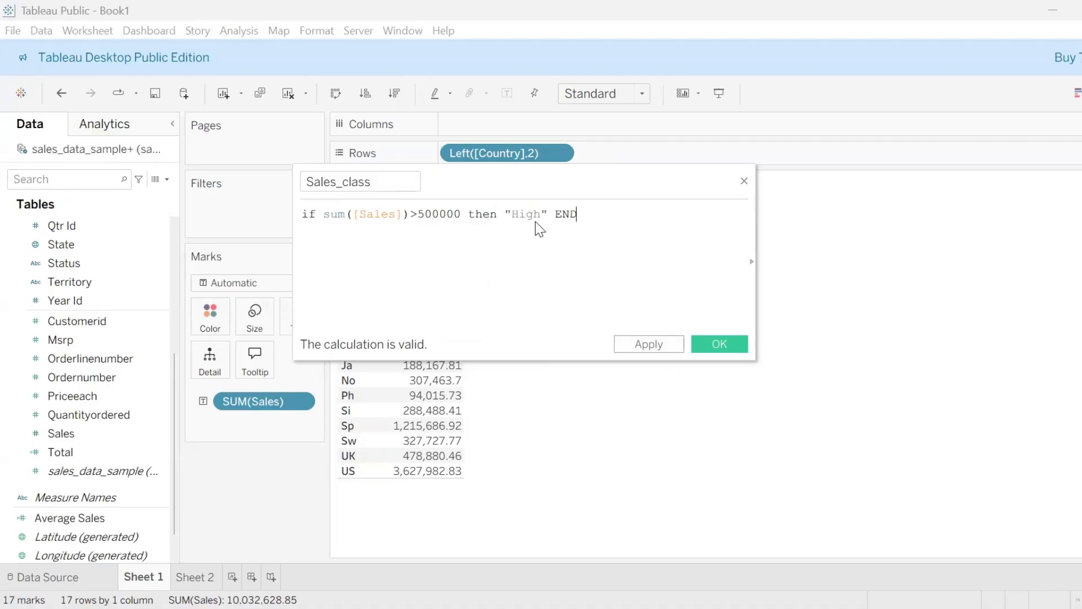
{"action": "left_click", "coordinate": [734, 350]}
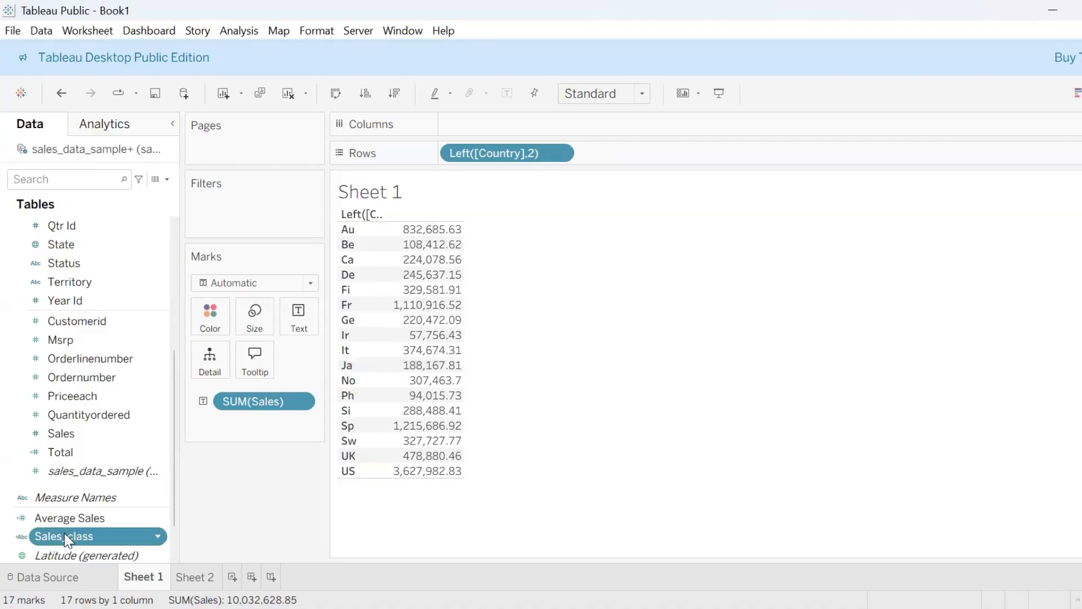
{"action": "left_click_drag", "start_coordinate": [67, 540], "coordinate": [617, 151]}
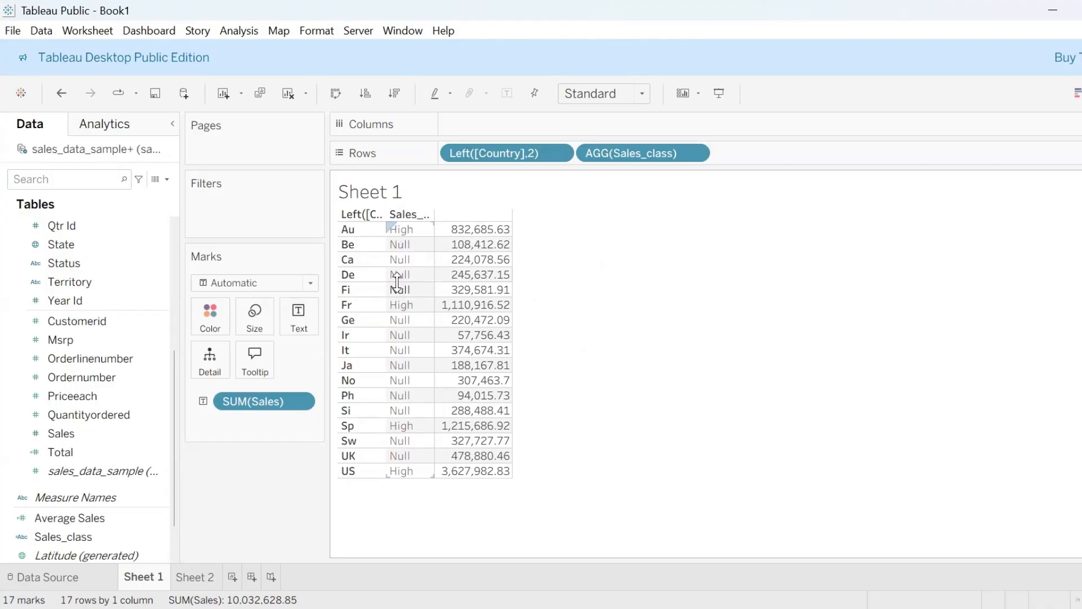
Edit the Sales_class calculation to return "Low" through an else branch before END, and save it.
{"action": "left_click", "coordinate": [82, 556]}
{"action": "left_click", "coordinate": [88, 537]}
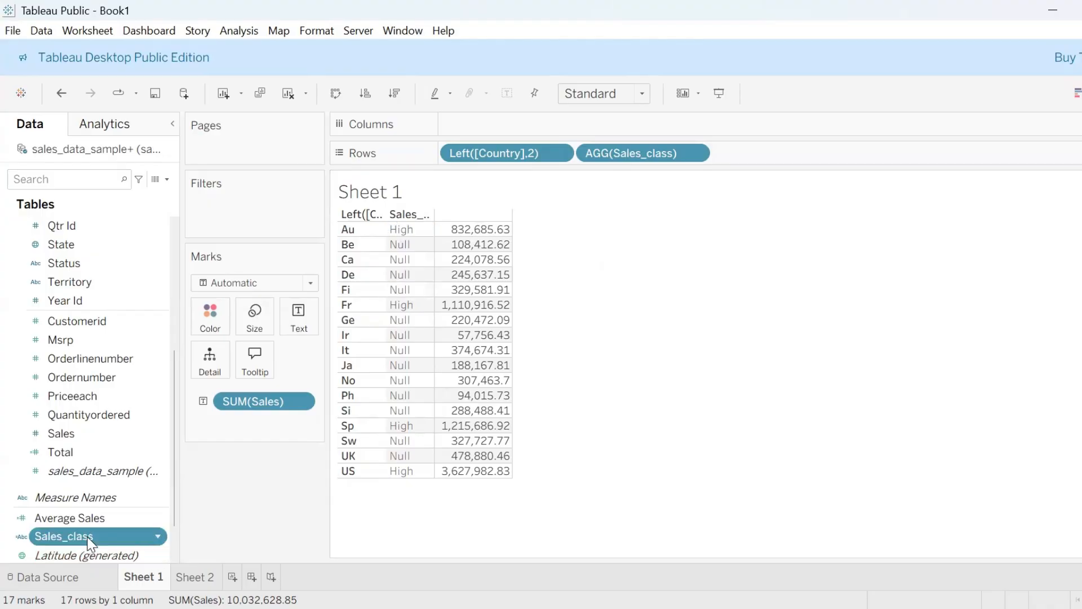
{"action": "right_click", "coordinate": [89, 538]}
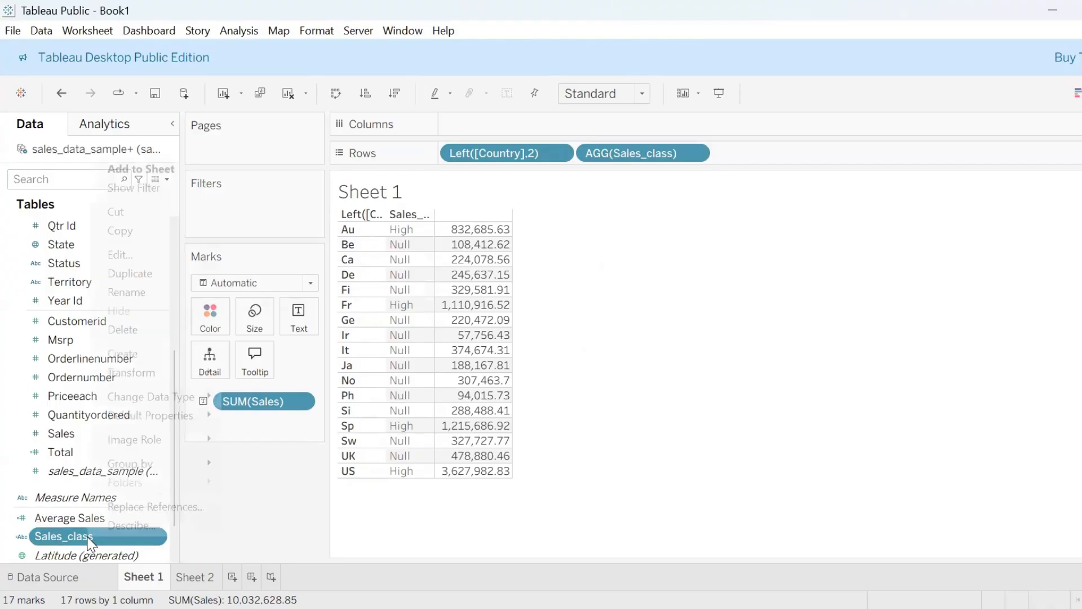
{"action": "left_click", "coordinate": [119, 257]}
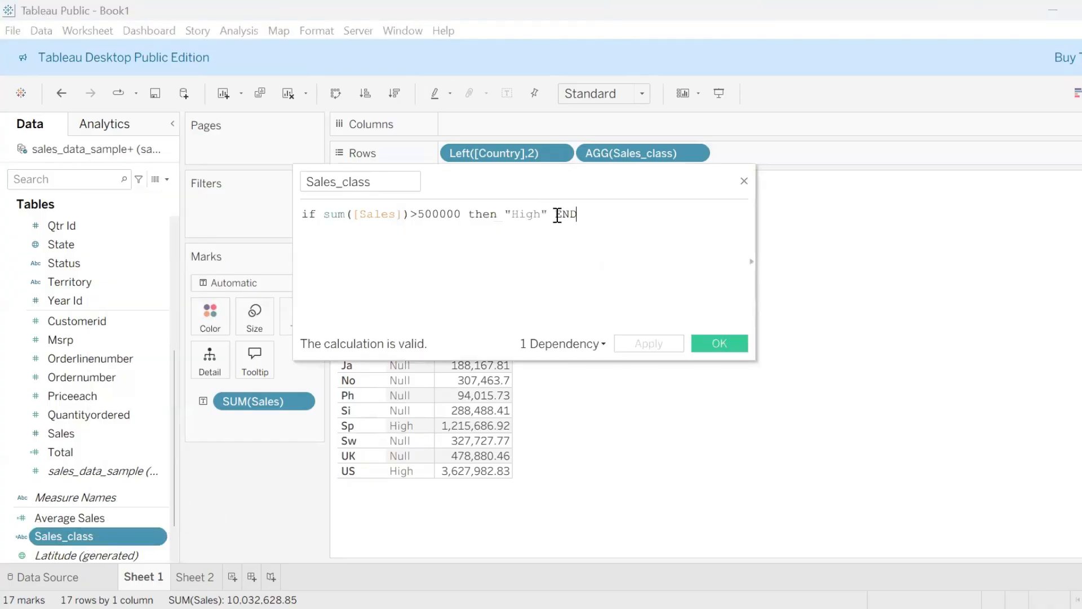
{"action": "type", "text": "else "}
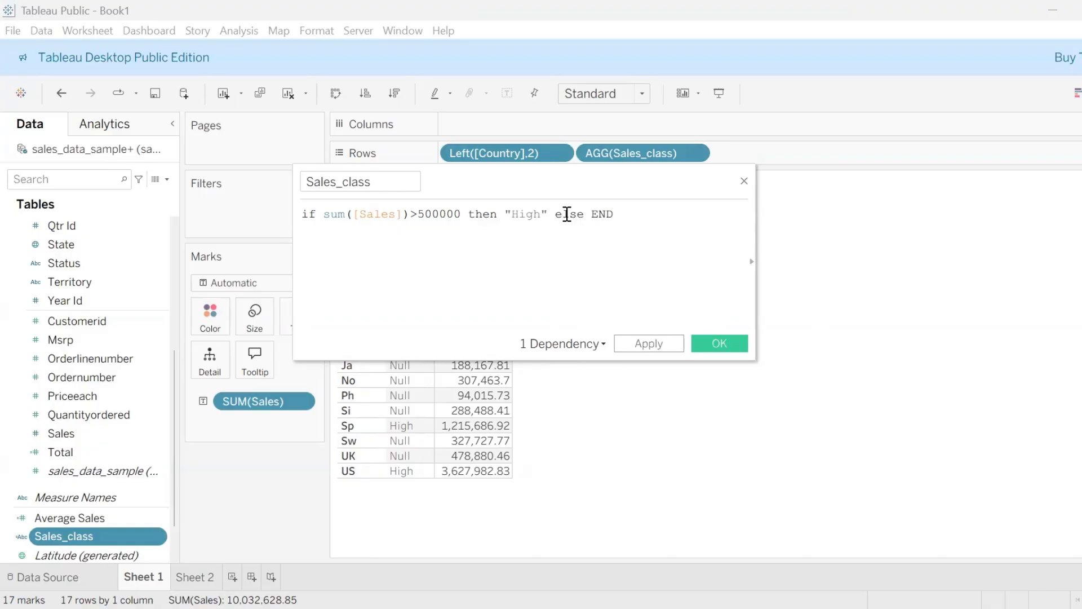
{"action": "type", "text": "\"Low\""}
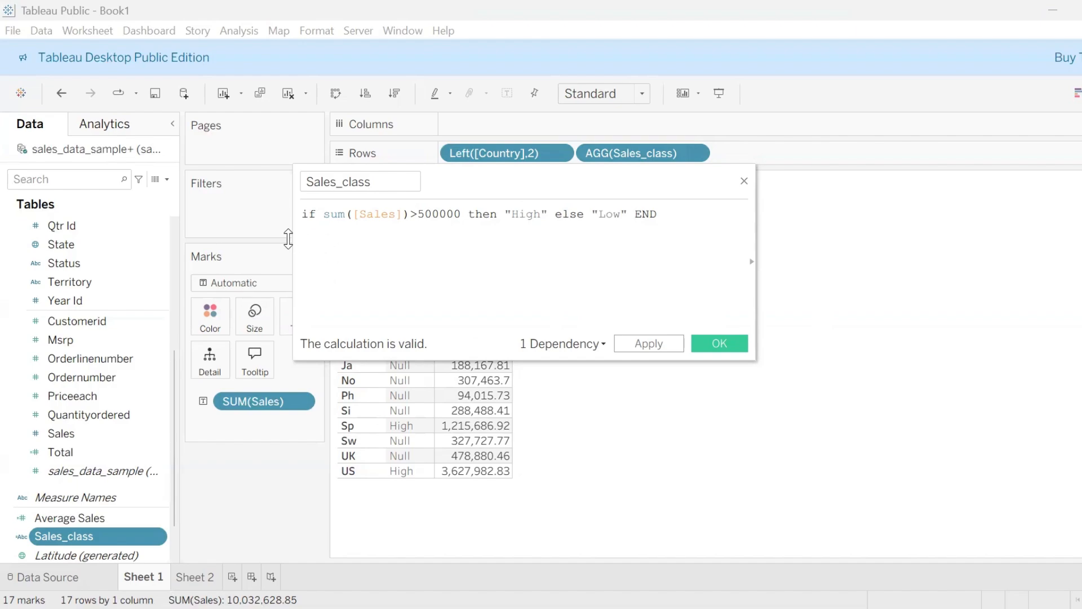
{"action": "left_click_drag", "start_coordinate": [461, 214], "coordinate": [316, 214]}
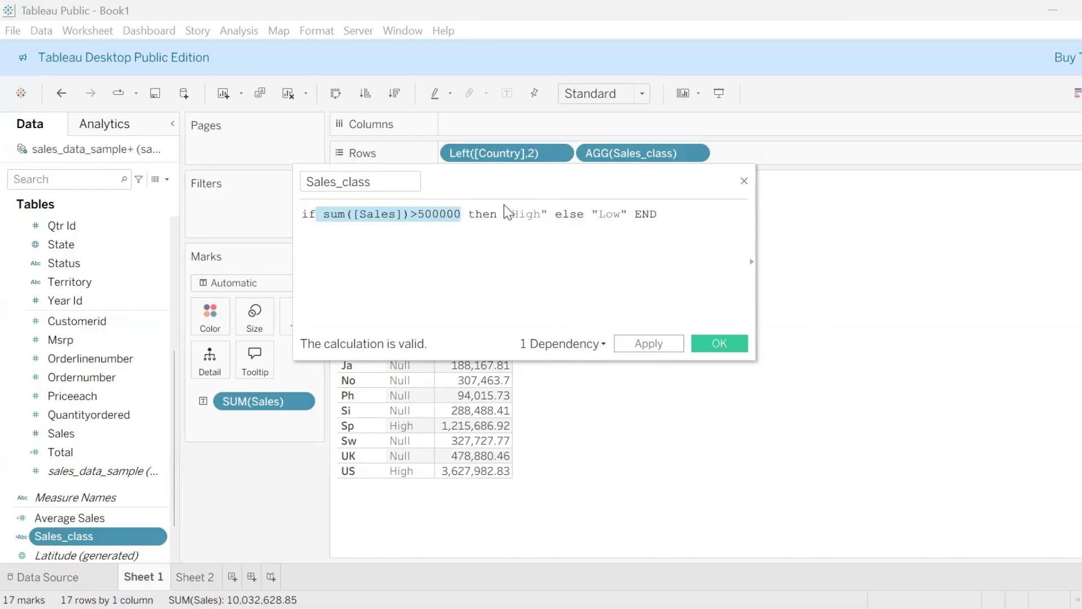
{"action": "double_click", "coordinate": [563, 213]}
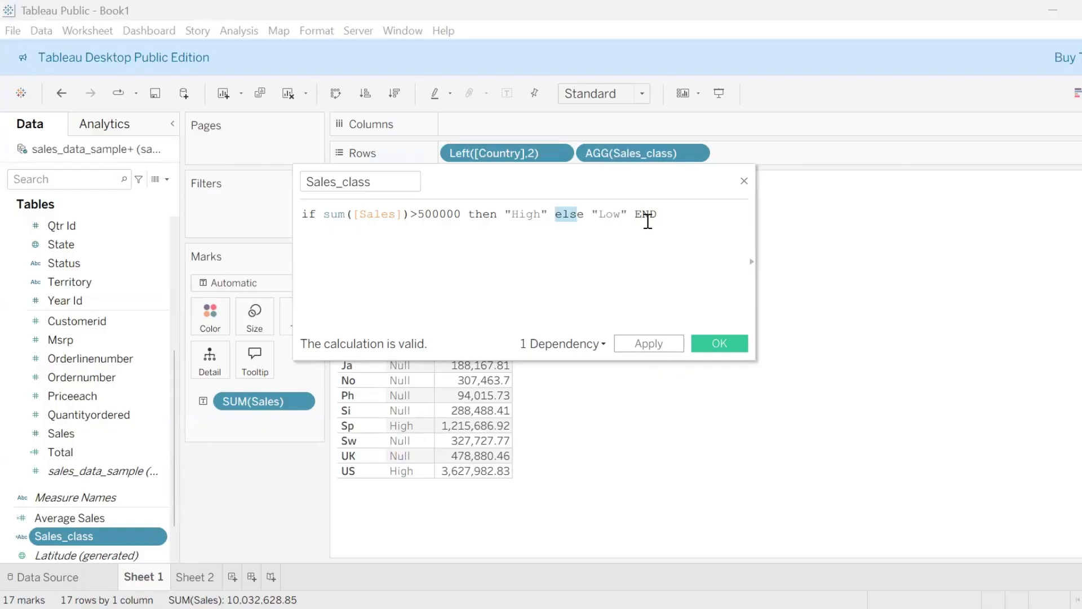
{"action": "left_click", "coordinate": [718, 344]}
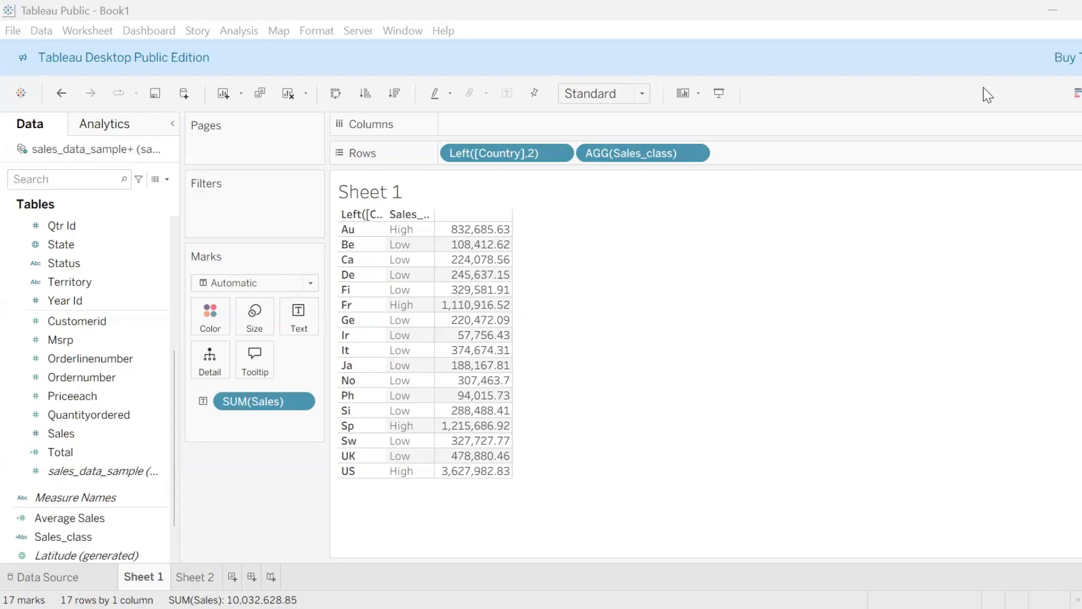
Create a parameter named Sales Value with the Float data type, Currency (Standard) display format and all values allowed.
{"action": "left_click", "coordinate": [167, 178]}
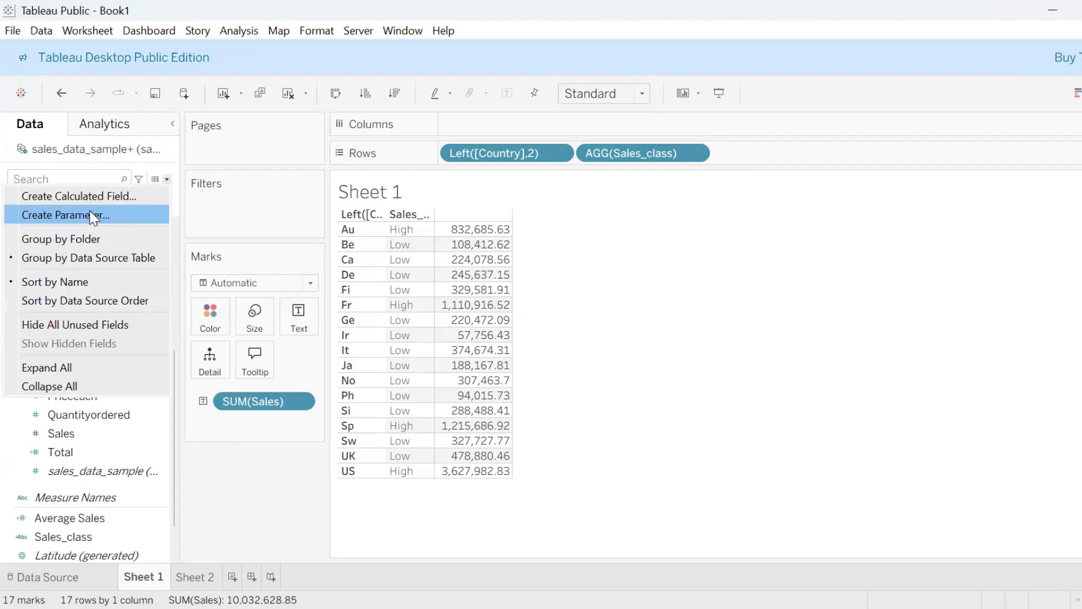
{"action": "left_click", "coordinate": [93, 215]}
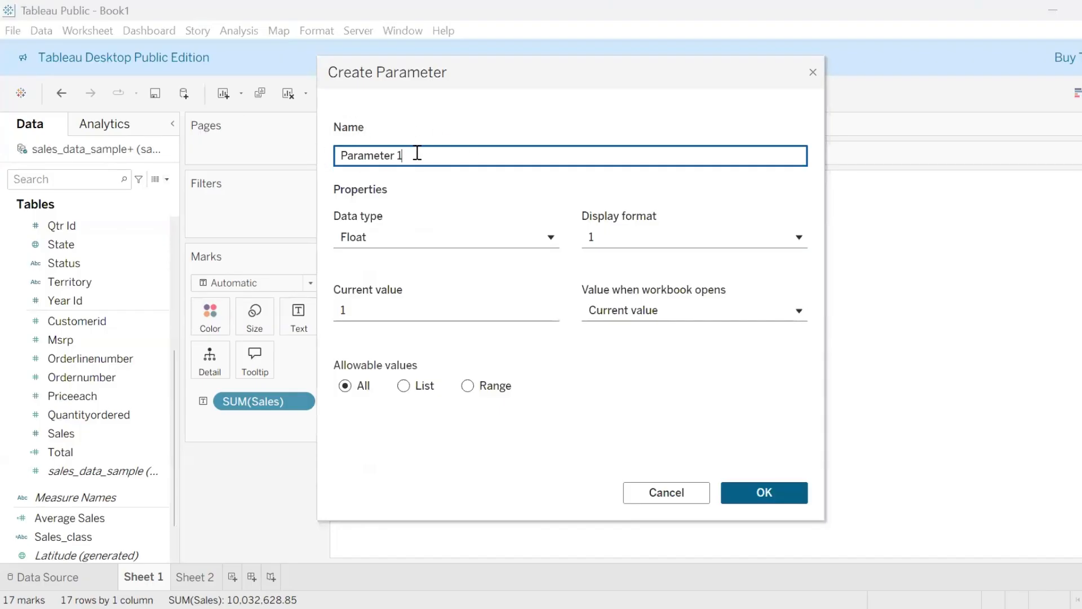
{"action": "left_click_drag", "start_coordinate": [417, 153], "coordinate": [244, 151]}
{"action": "type", "text": "Sales Value"}
{"action": "left_click", "coordinate": [548, 242]}
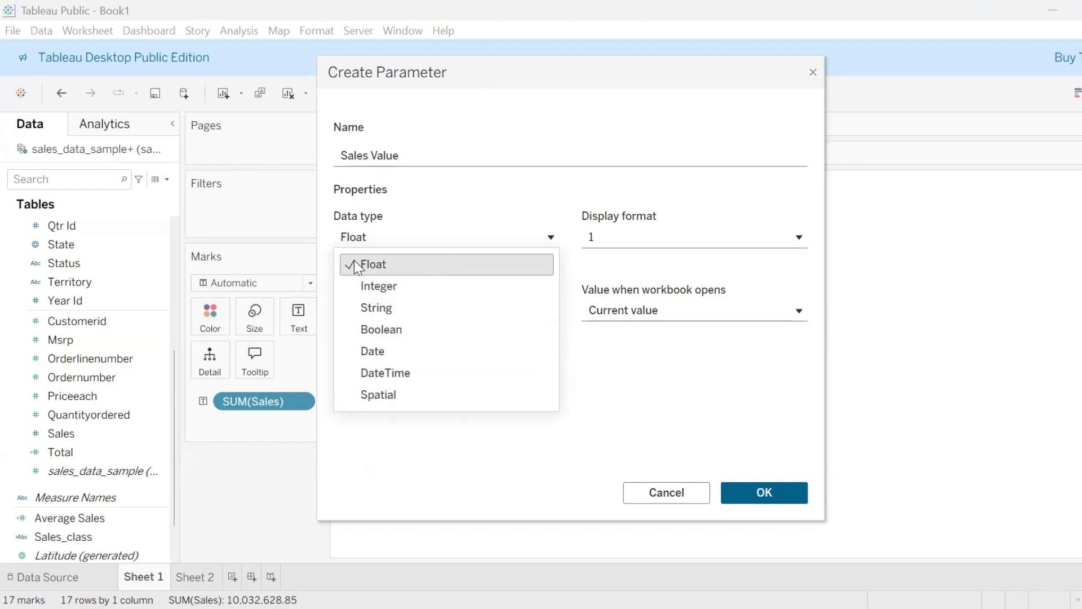
{"action": "left_click", "coordinate": [557, 188]}
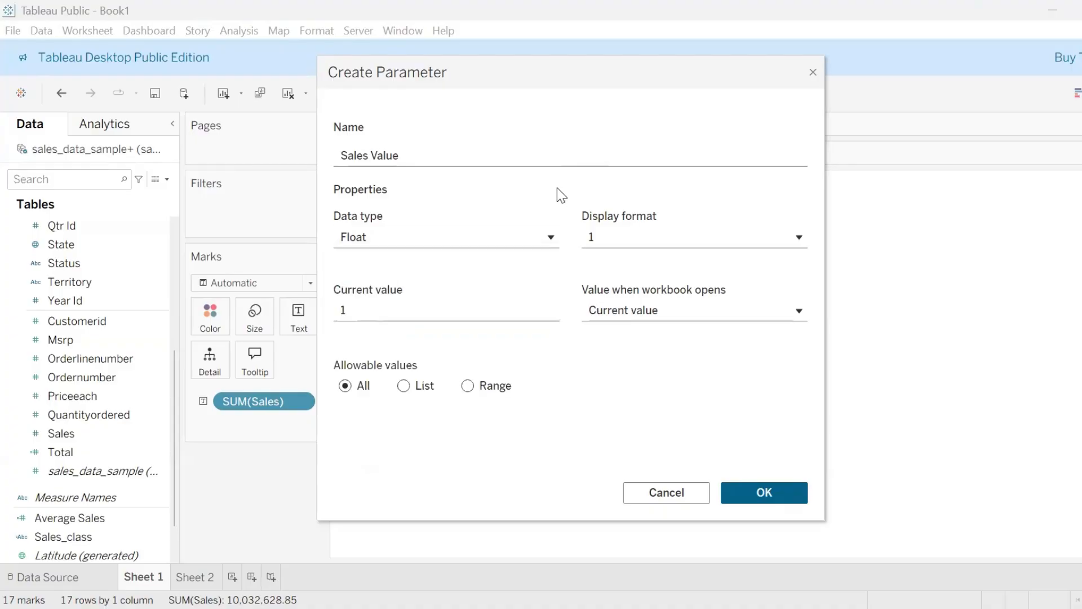
{"action": "left_click", "coordinate": [802, 240]}
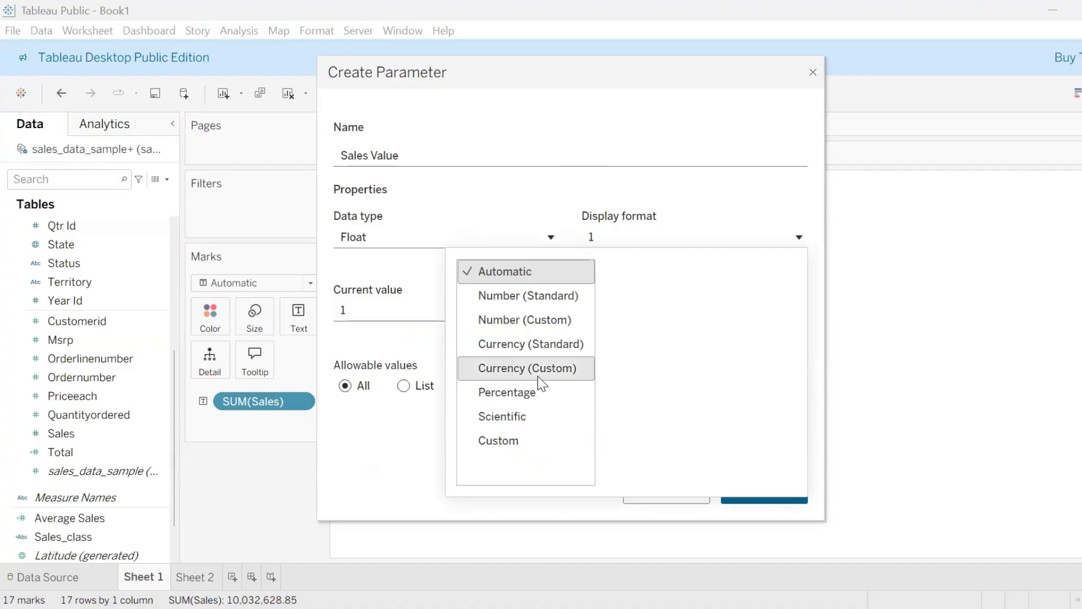
{"action": "left_click", "coordinate": [535, 346]}
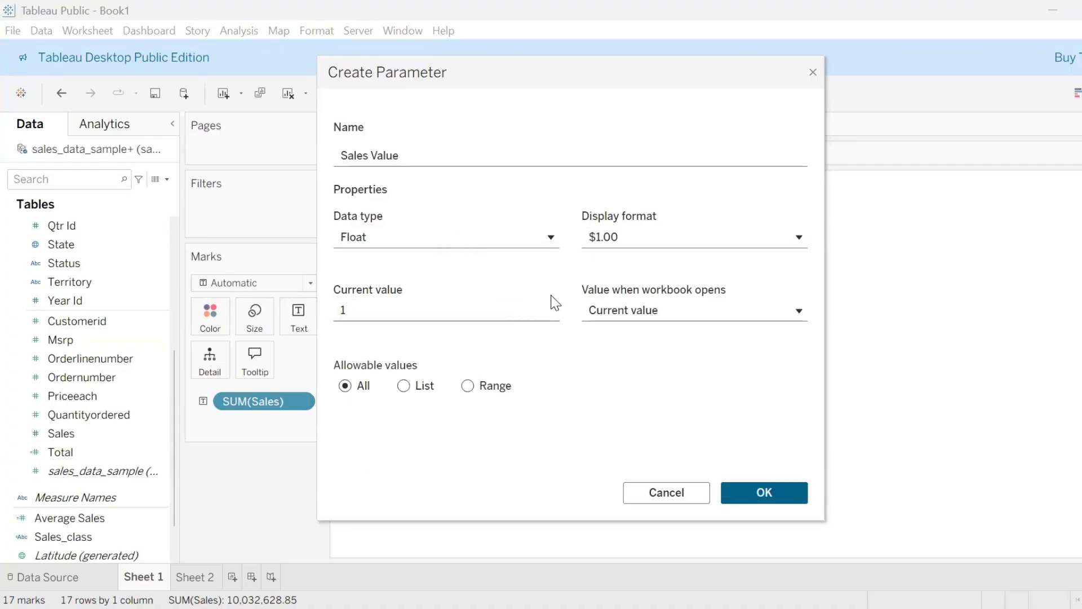
{"action": "left_click", "coordinate": [764, 493]}
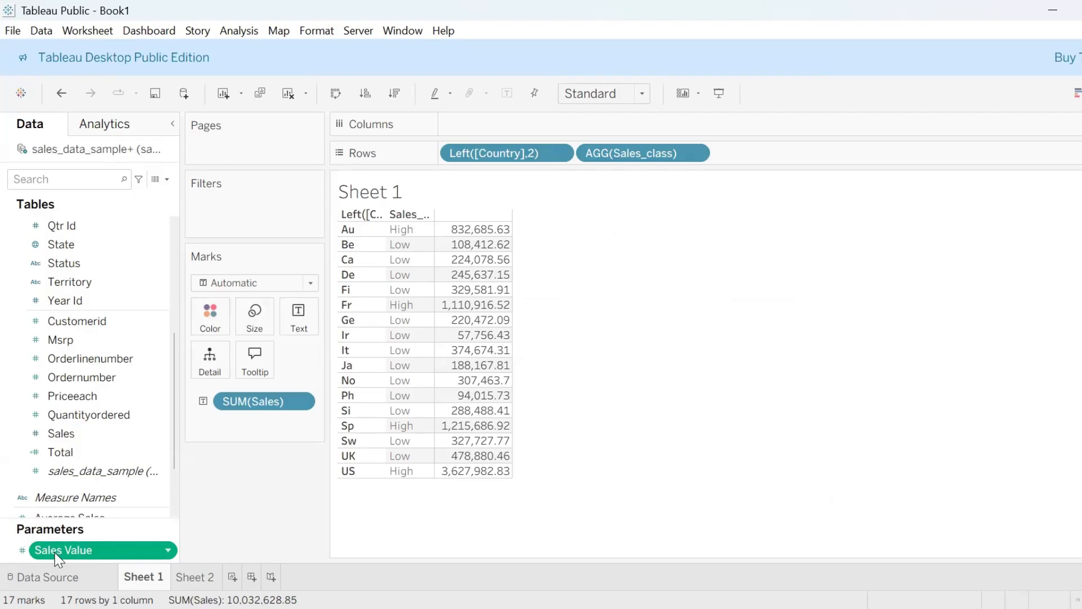
Show the Sales Value parameter control on Sheet 1 and set its value to 500000.
{"action": "right_click", "coordinate": [73, 556]}
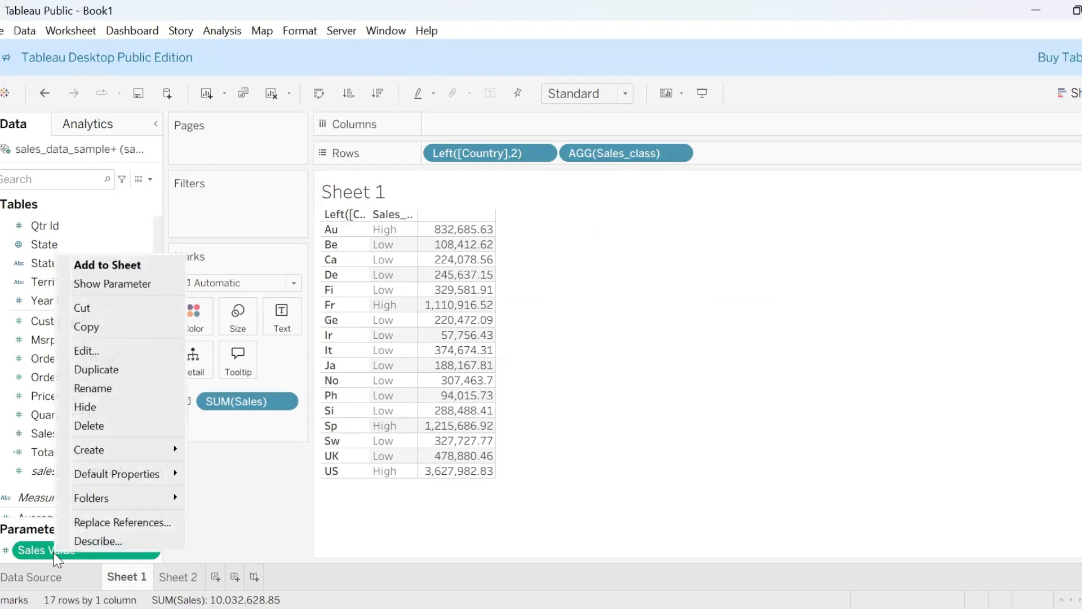
{"action": "left_click", "coordinate": [123, 276]}
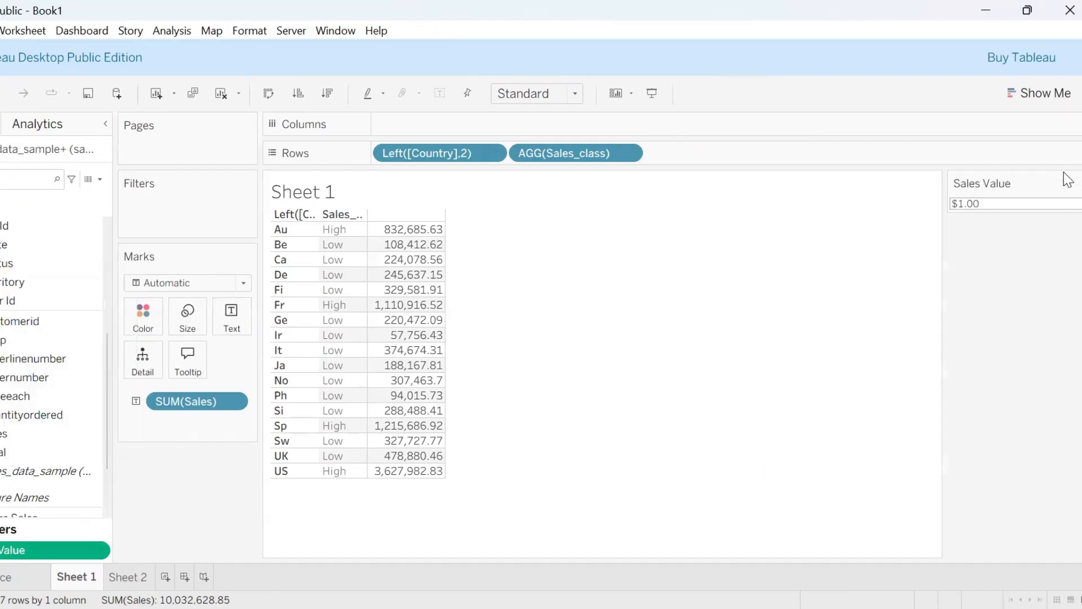
{"action": "left_click", "coordinate": [979, 208]}
{"action": "type", "text": "5000000"}
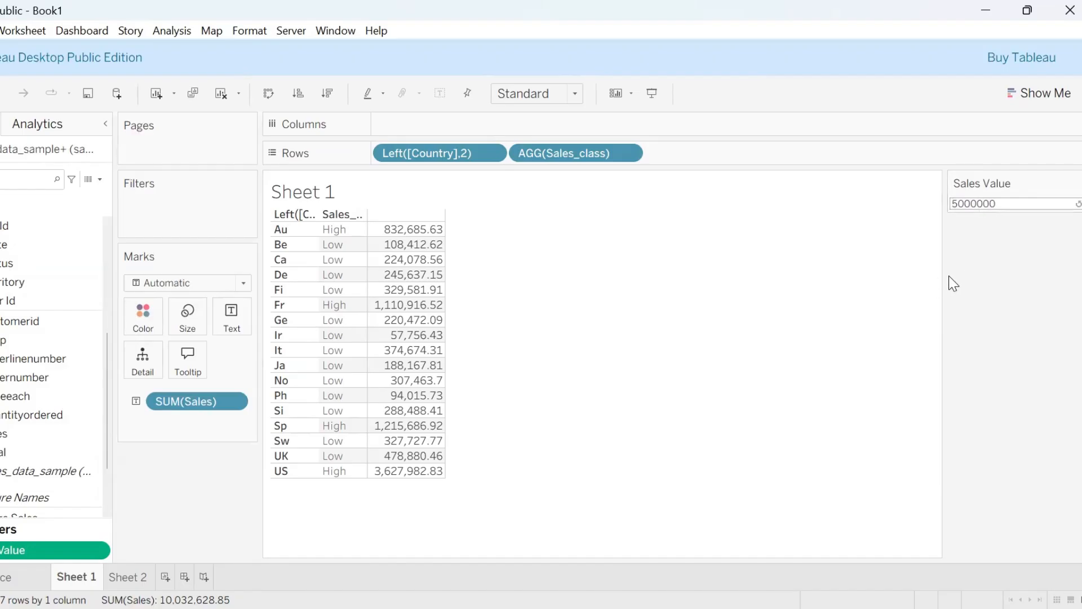
{"action": "key", "text": "BackSpace"}
{"action": "key", "text": "Return"}
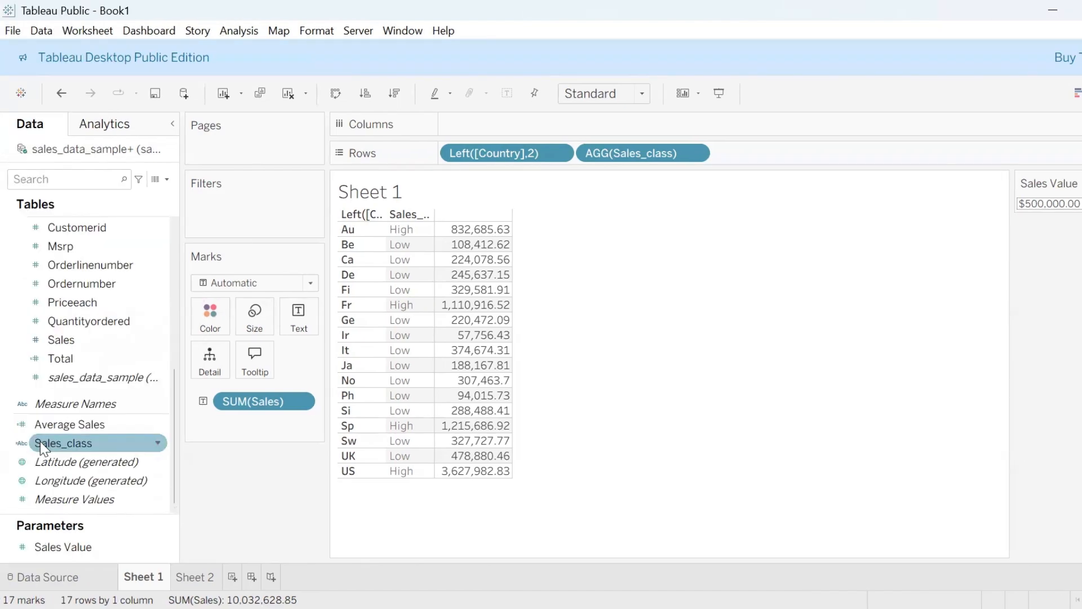
Edit the Sales_class calculation to compare sum([Sales]) with the [Sales Value] parameter instead of the fixed threshold, and save it.
{"action": "right_click", "coordinate": [73, 446]}
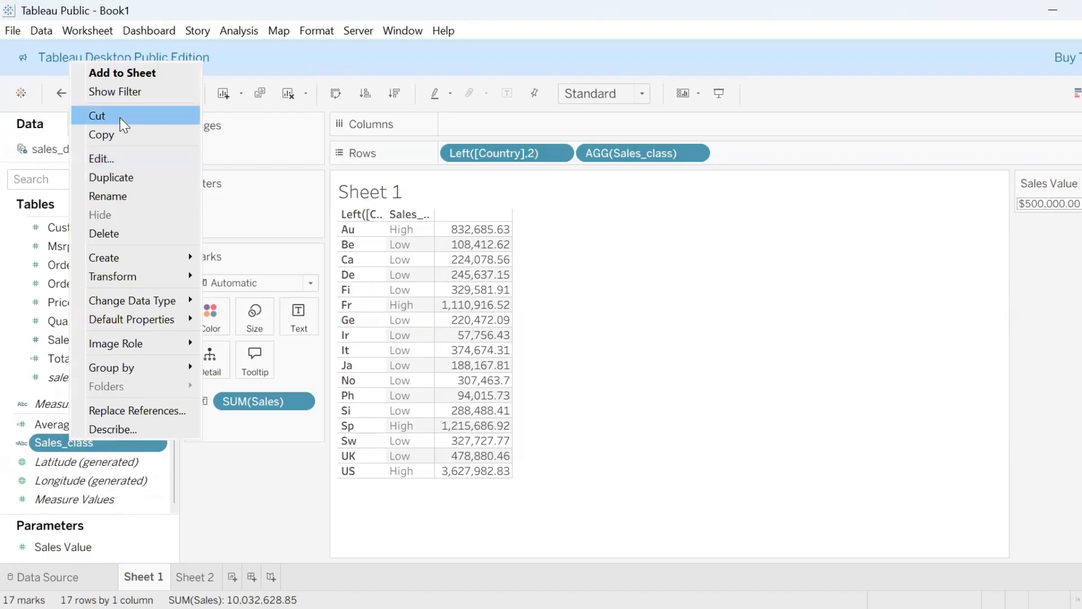
{"action": "left_click", "coordinate": [110, 158]}
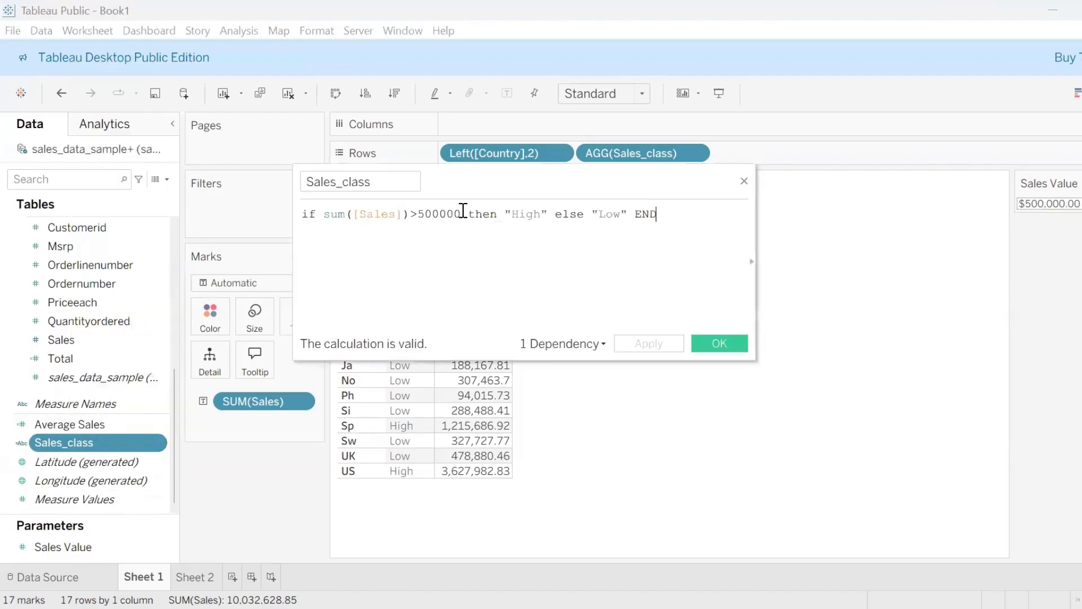
{"action": "left_click_drag", "start_coordinate": [460, 214], "coordinate": [418, 214]}
{"action": "key", "text": "BackSpace"}
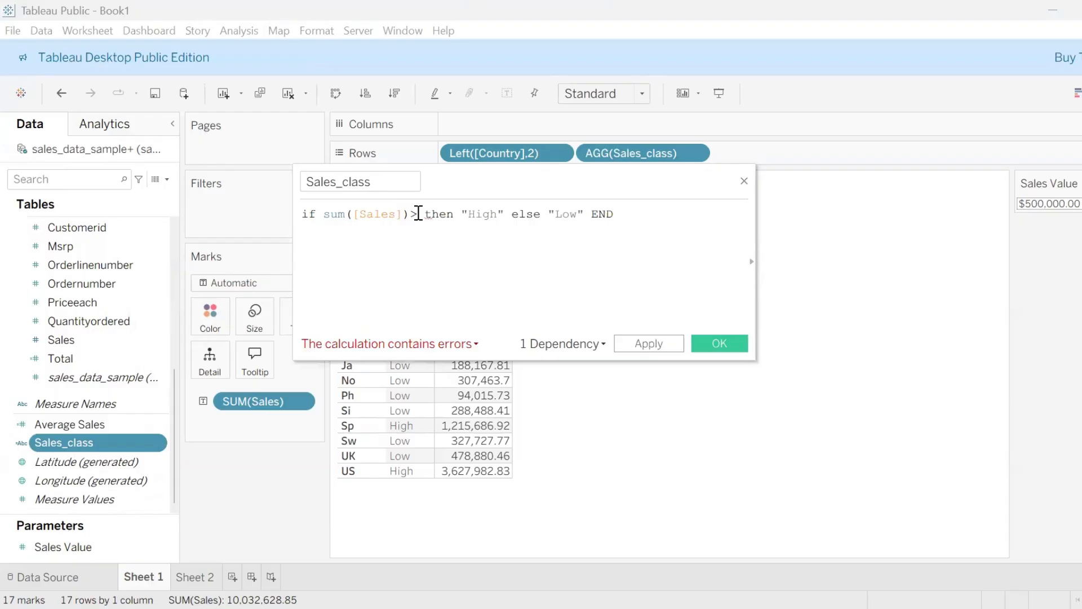
{"action": "type", "text": "sa"}
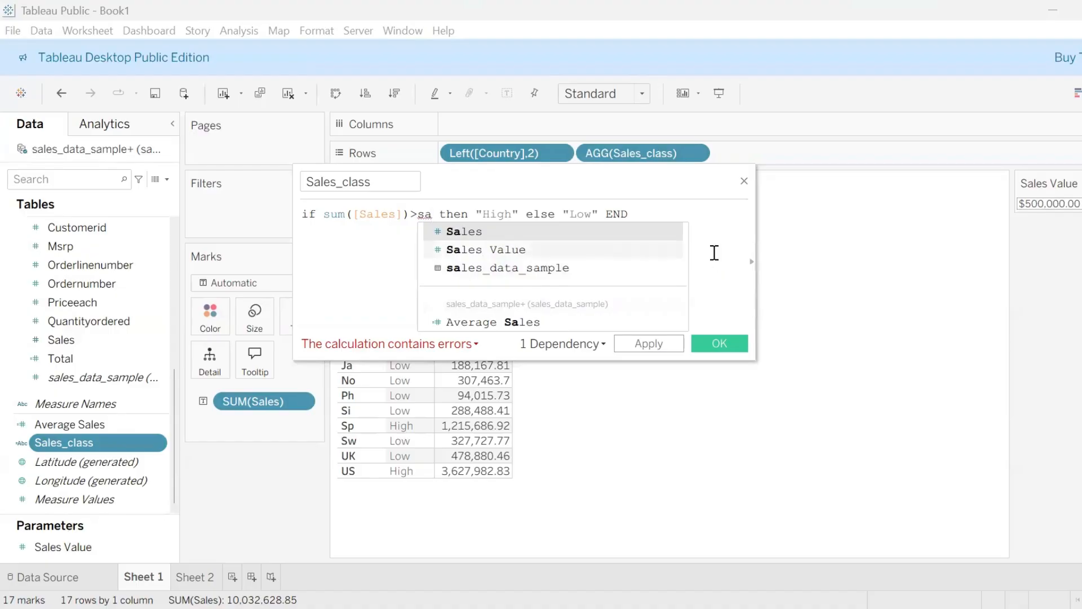
{"action": "left_click", "coordinate": [541, 250]}
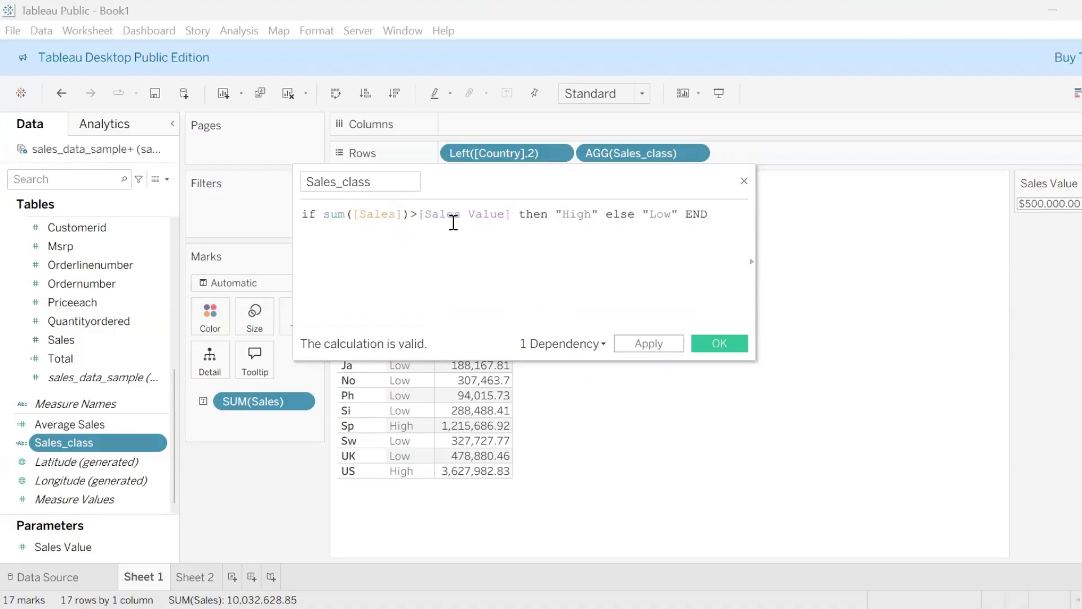
{"action": "left_click", "coordinate": [733, 348]}
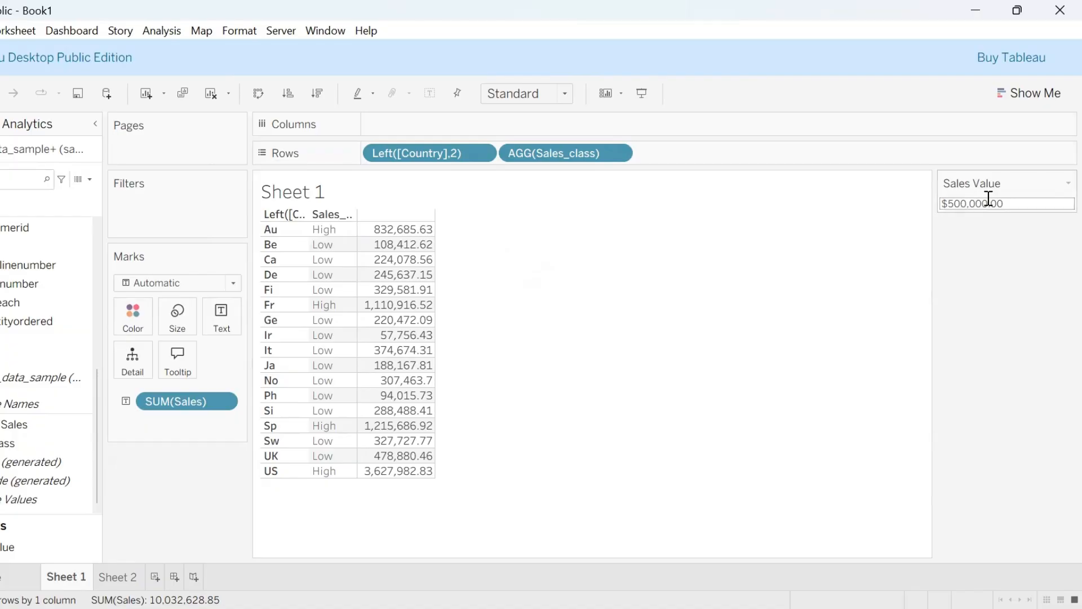
Set the Sales Value parameter to 300000 in its control on Sheet 1.
{"action": "mouse_move", "coordinate": [424, 352]}
{"action": "left_click", "coordinate": [1012, 205]}
{"action": "type", "text": "700000"}
{"action": "key", "text": "Return"}
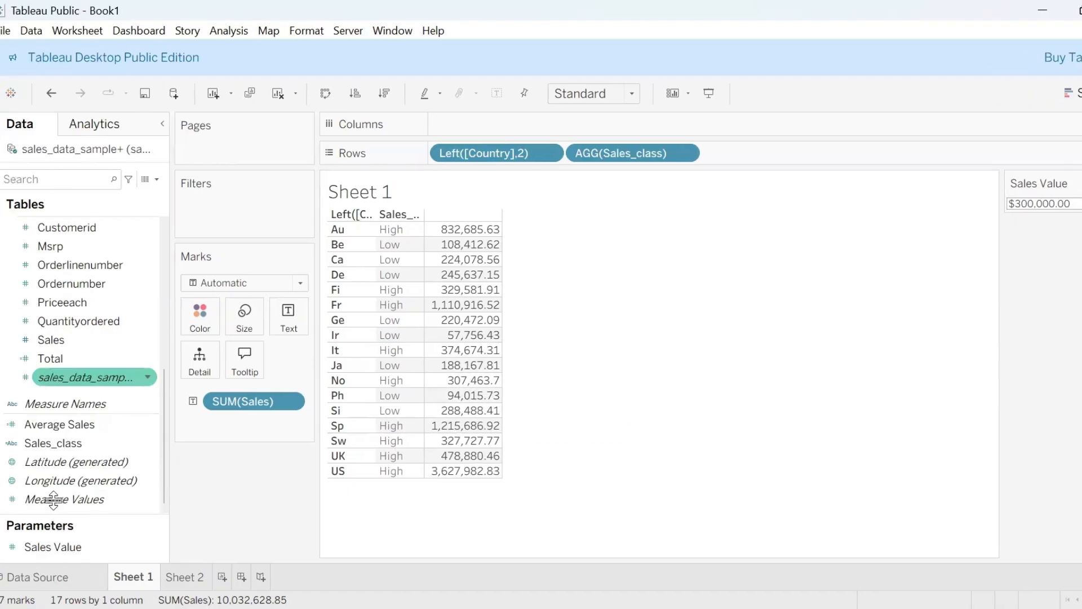
Delete the Sales Value parameter despite its use in the view, and remove the Sales_class field from Rows.
{"action": "right_click", "coordinate": [75, 546]}
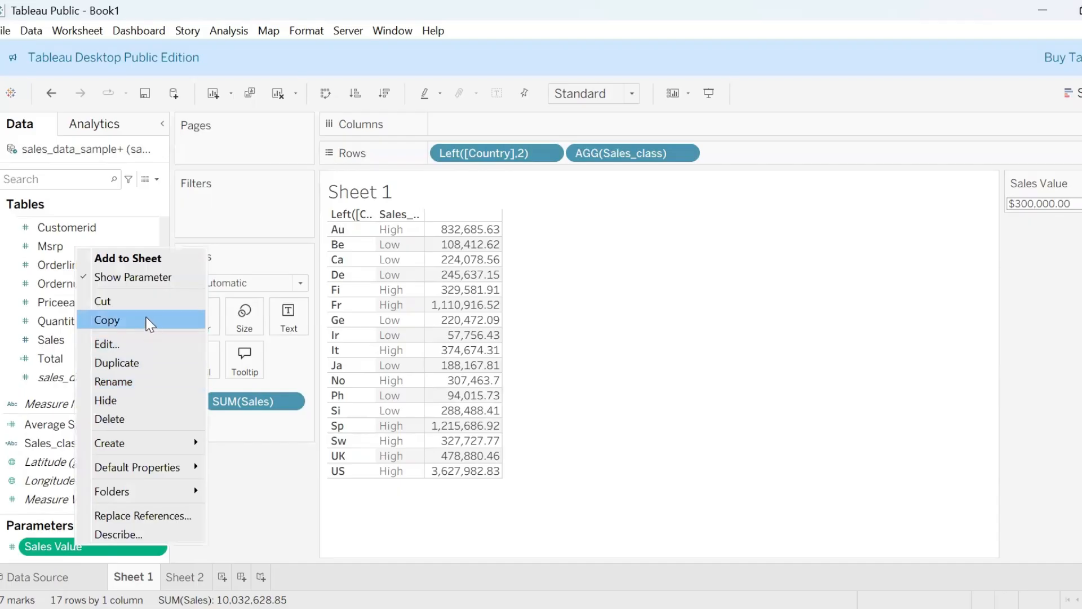
{"action": "left_click", "coordinate": [112, 429]}
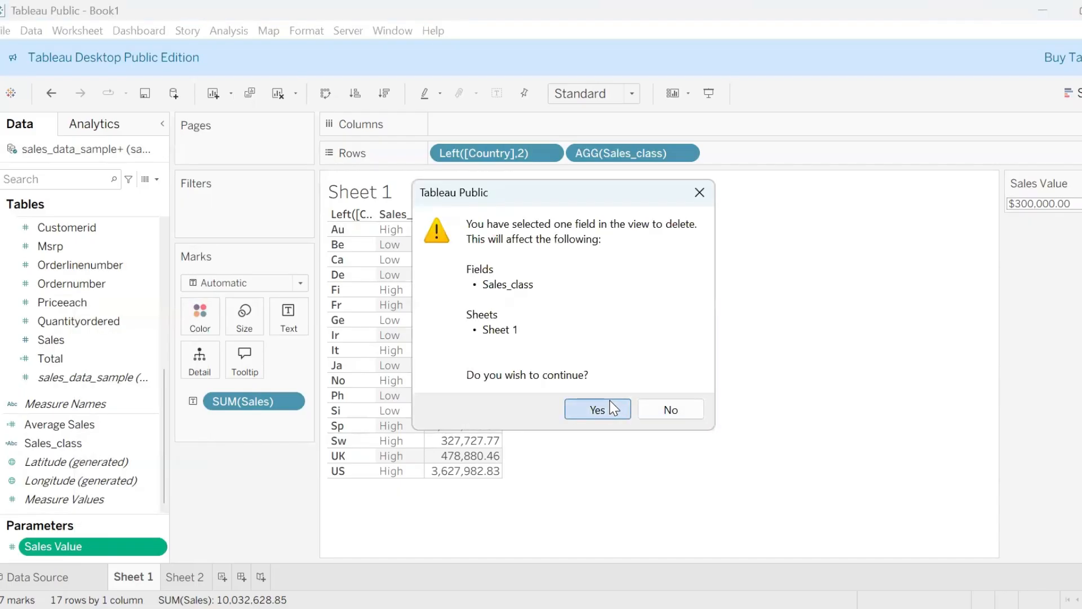
{"action": "left_click", "coordinate": [613, 408]}
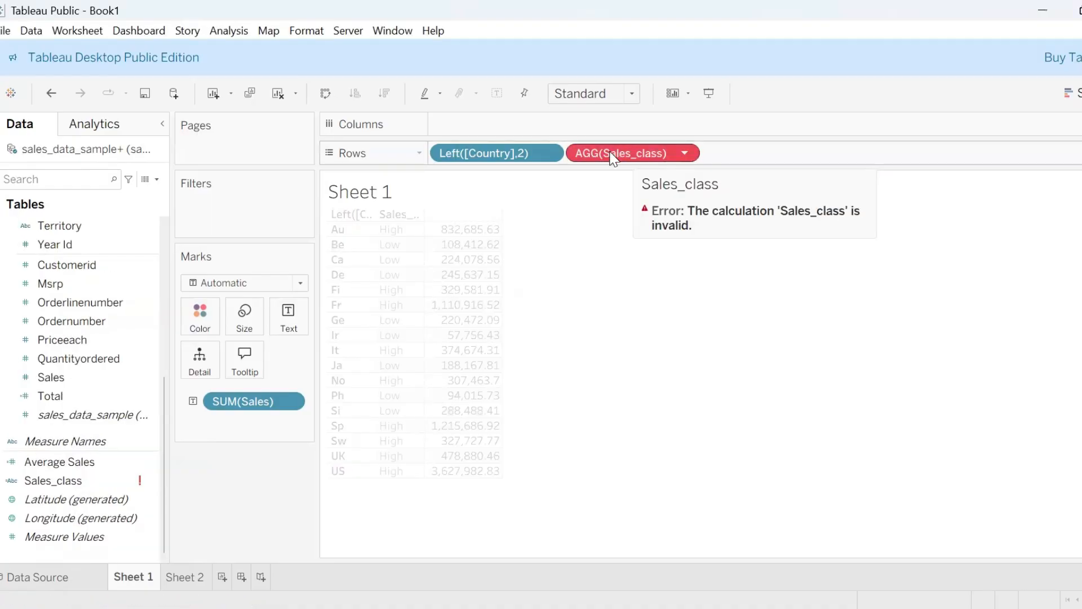
{"action": "left_click_drag", "start_coordinate": [613, 158], "coordinate": [158, 148]}
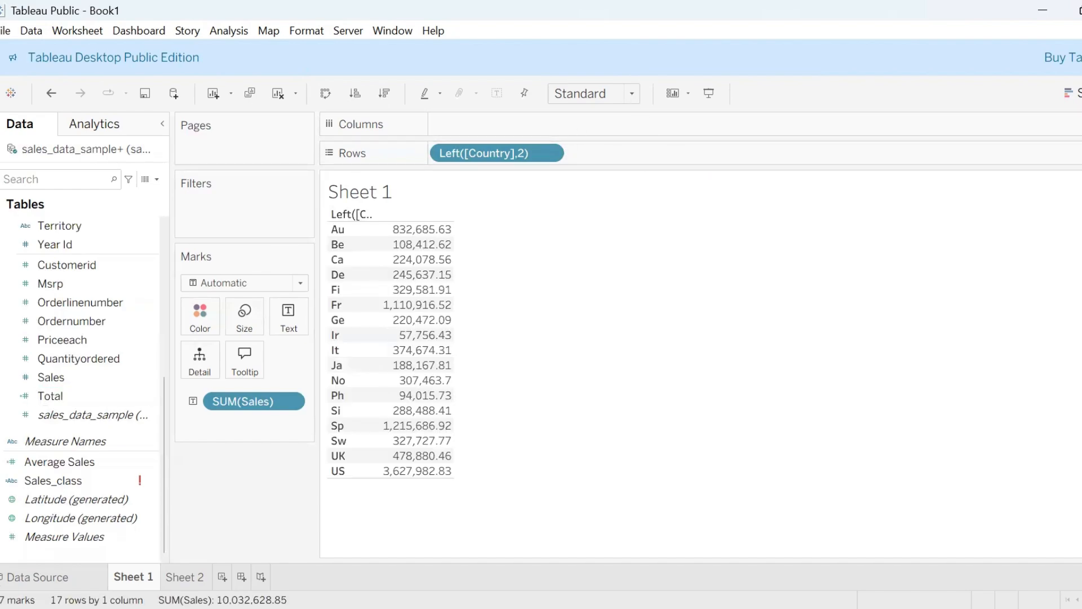
Edit the Sales_class calculation to use the fixed threshold 500000 in place of the deleted parameter reference, and save it.
{"action": "left_click", "coordinate": [94, 501]}
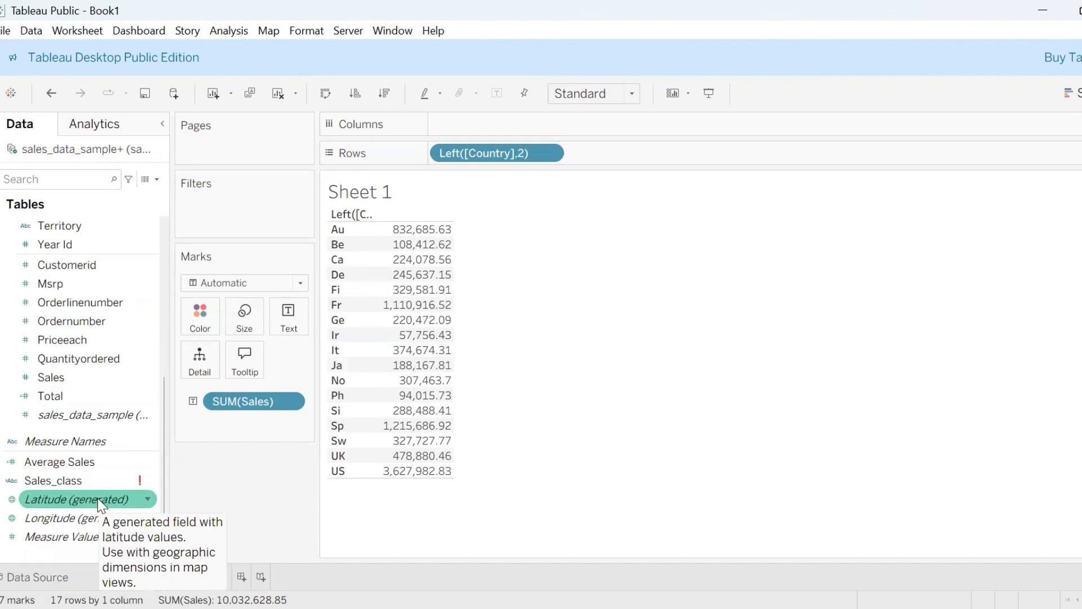
{"action": "left_click", "coordinate": [105, 482]}
{"action": "right_click", "coordinate": [117, 483]}
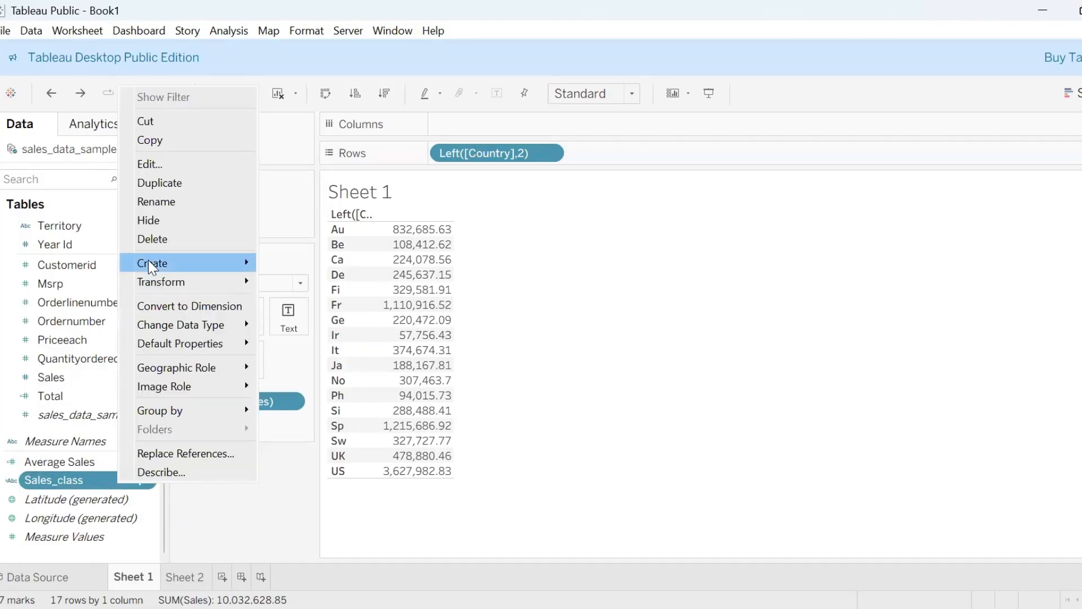
{"action": "left_click", "coordinate": [164, 163]}
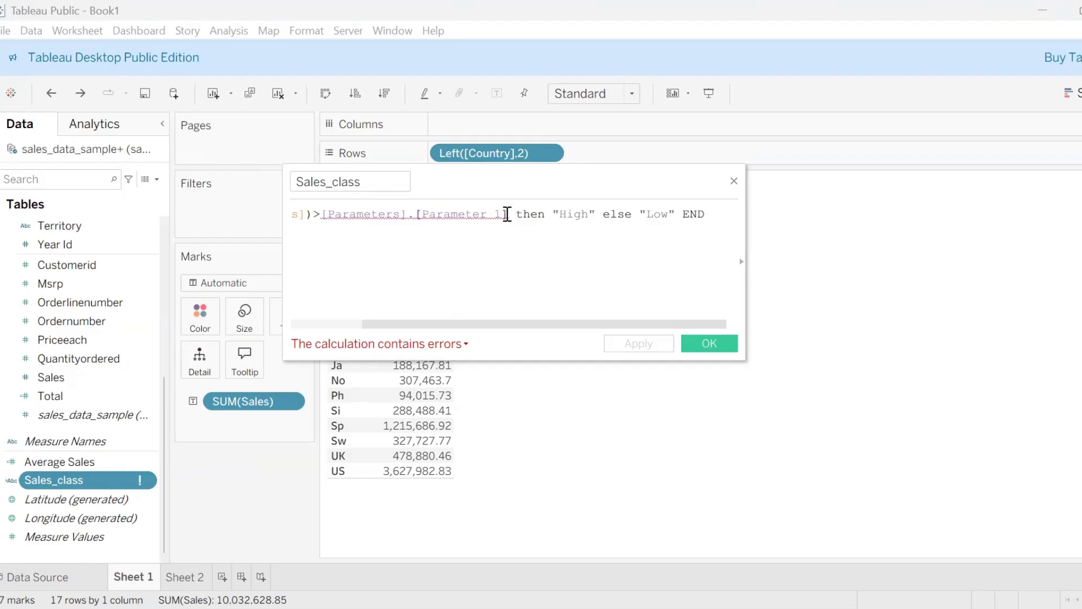
{"action": "left_click_drag", "start_coordinate": [507, 214], "coordinate": [323, 212]}
{"action": "type", "text": "500000"}
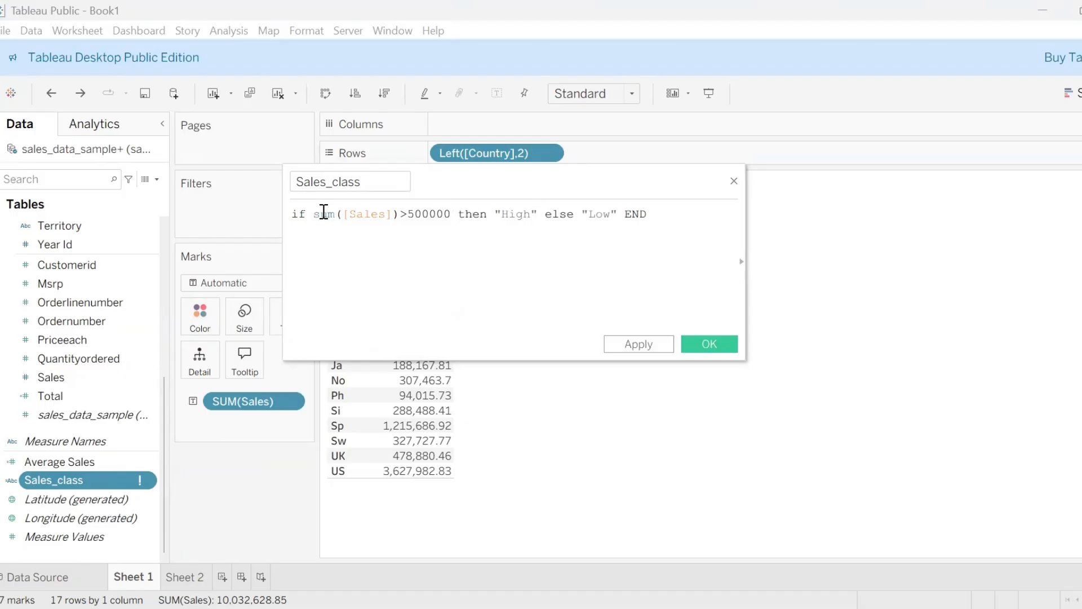
{"action": "key", "text": "Return"}
{"action": "key", "text": "BackSpace"}
{"action": "left_click", "coordinate": [709, 344]}
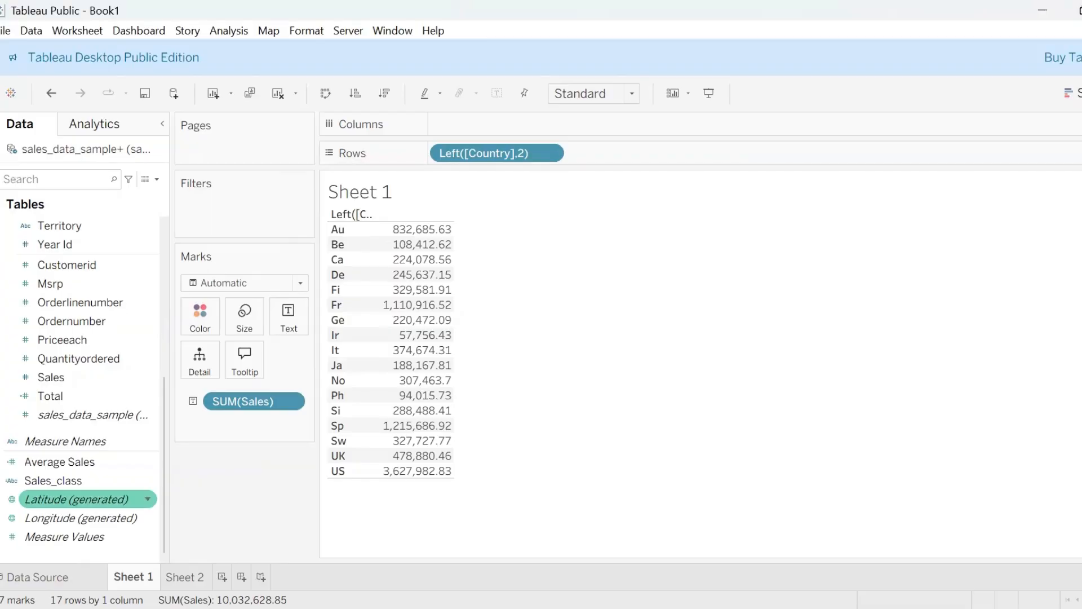